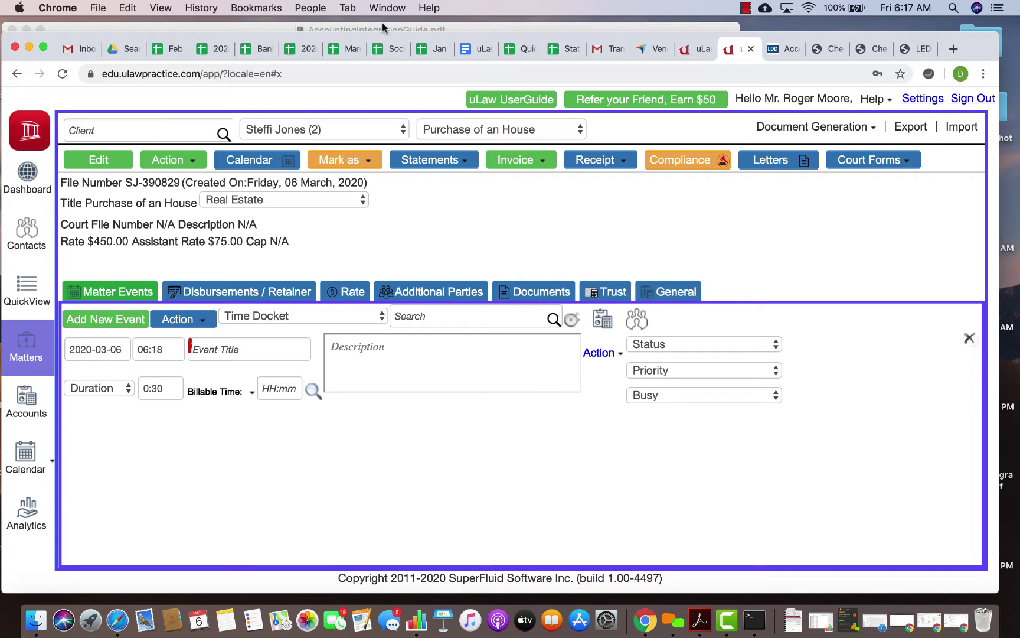
Bring AccountingIntegrationGuide.pdf forward and scroll to page 13's Statement of Account Defaults.
left_click(382, 23)
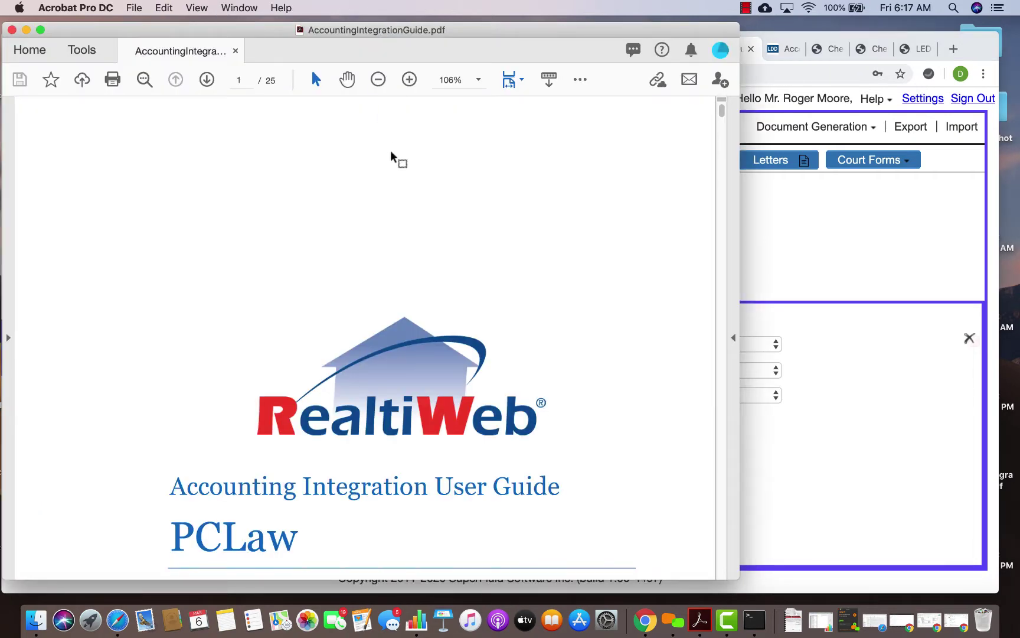
scroll(392, 154, "down", 2)
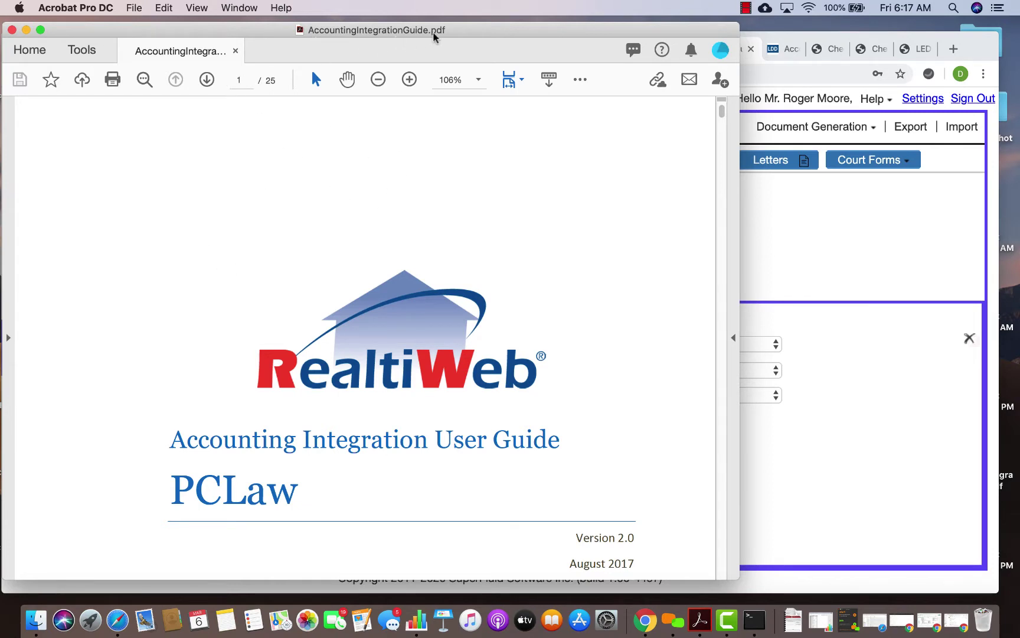
scroll(417, 401, "down", 6)
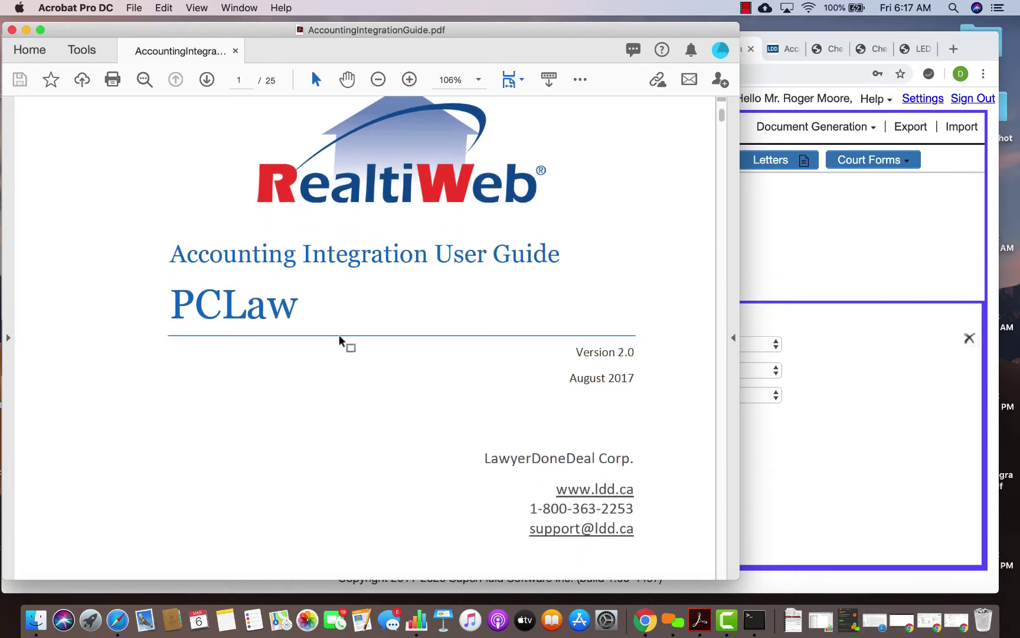
scroll(340, 336, "down", 15)
scroll(340, 335, "down", 20)
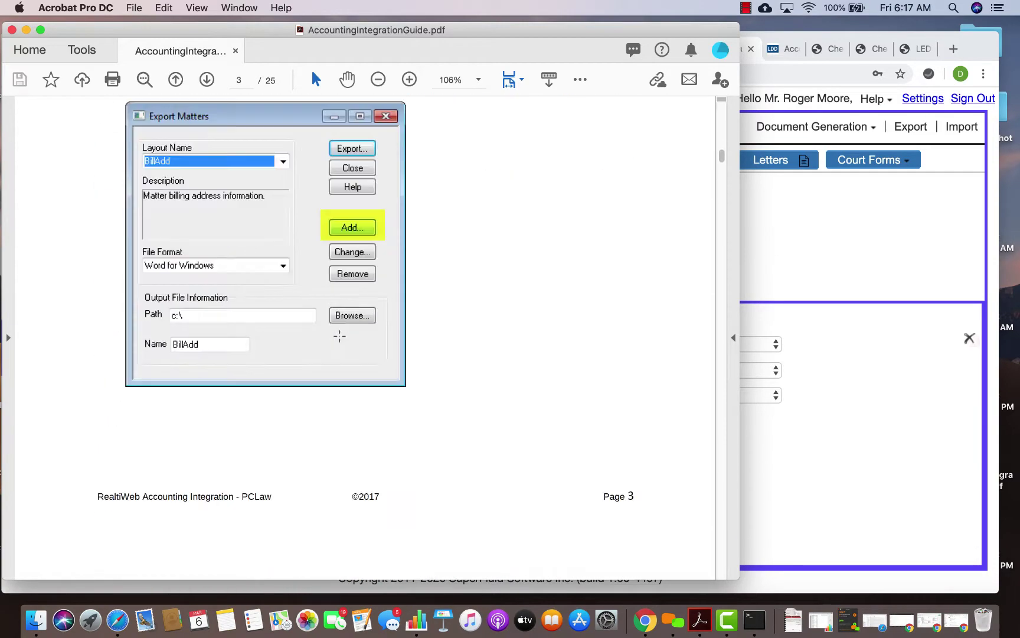
scroll(340, 338, "down", 20)
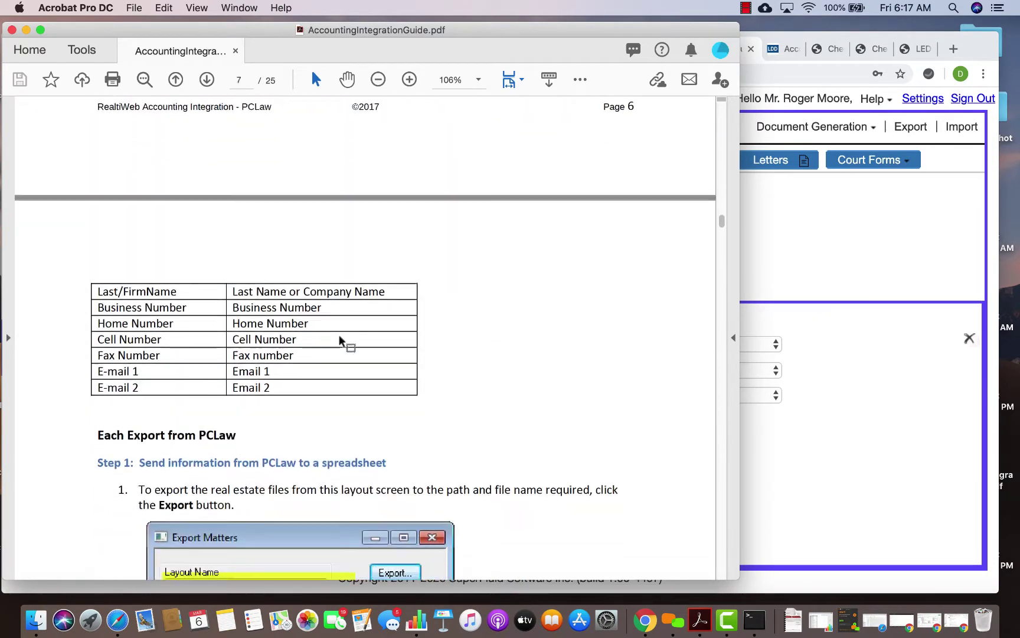
scroll(339, 335, "down", 20)
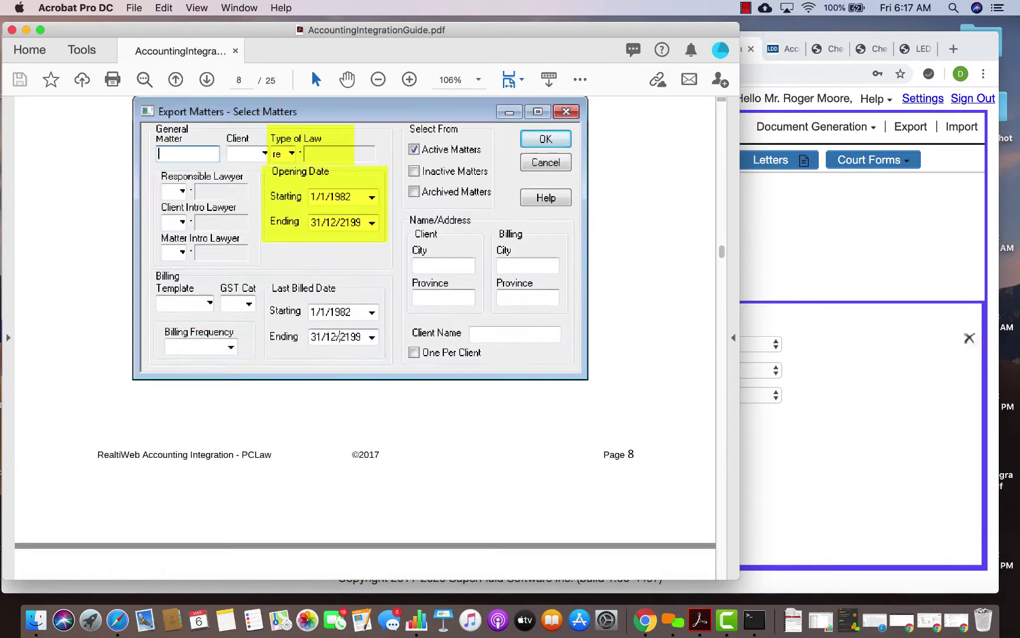
scroll(338, 318, "down", 15)
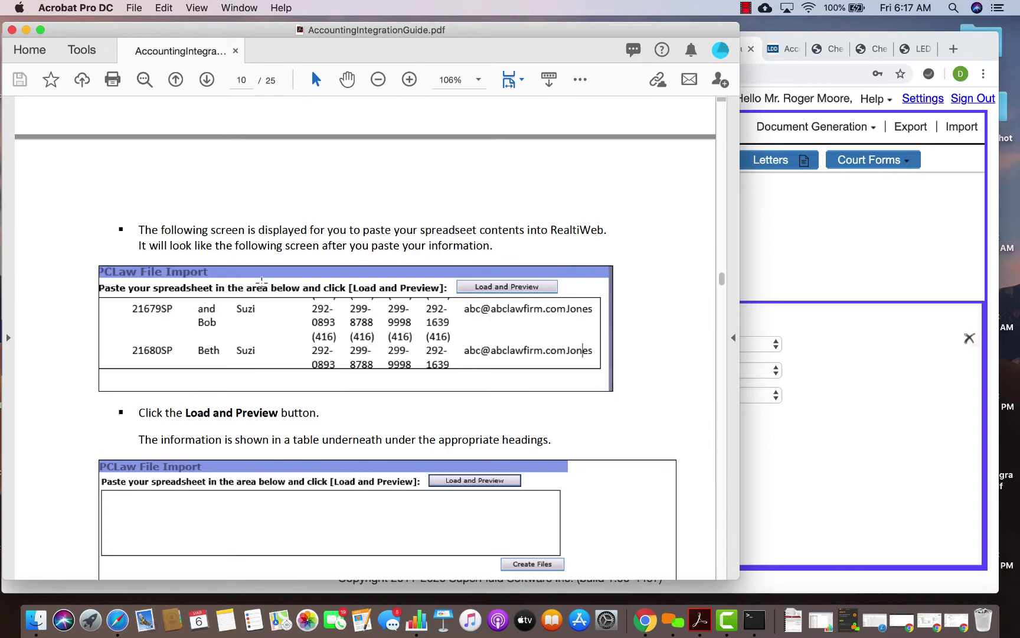
scroll(265, 287, "down", 15)
scroll(261, 283, "down", 10)
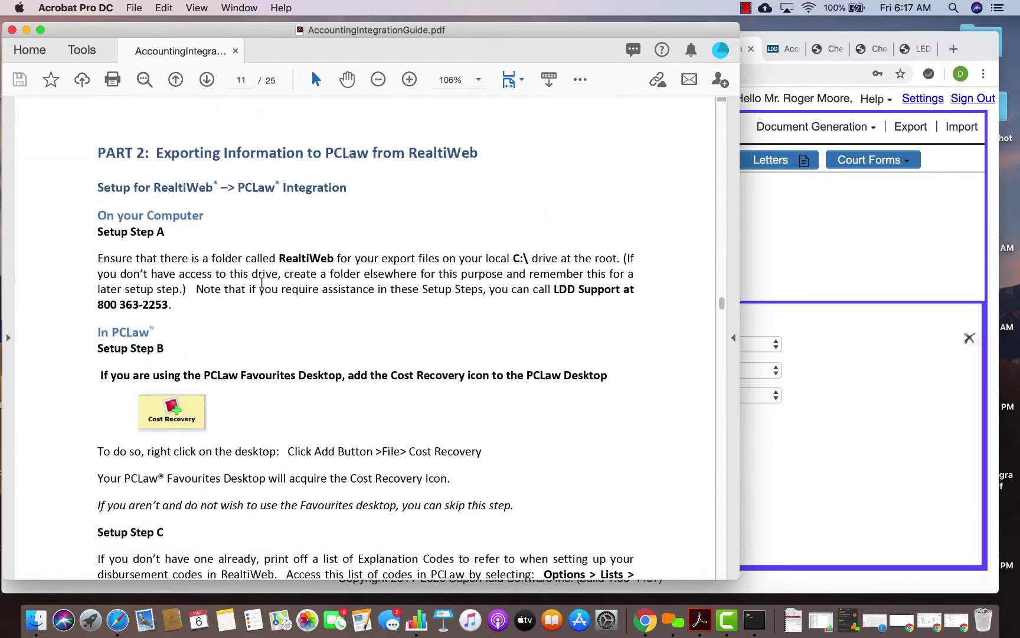
scroll(276, 181, "down", 20)
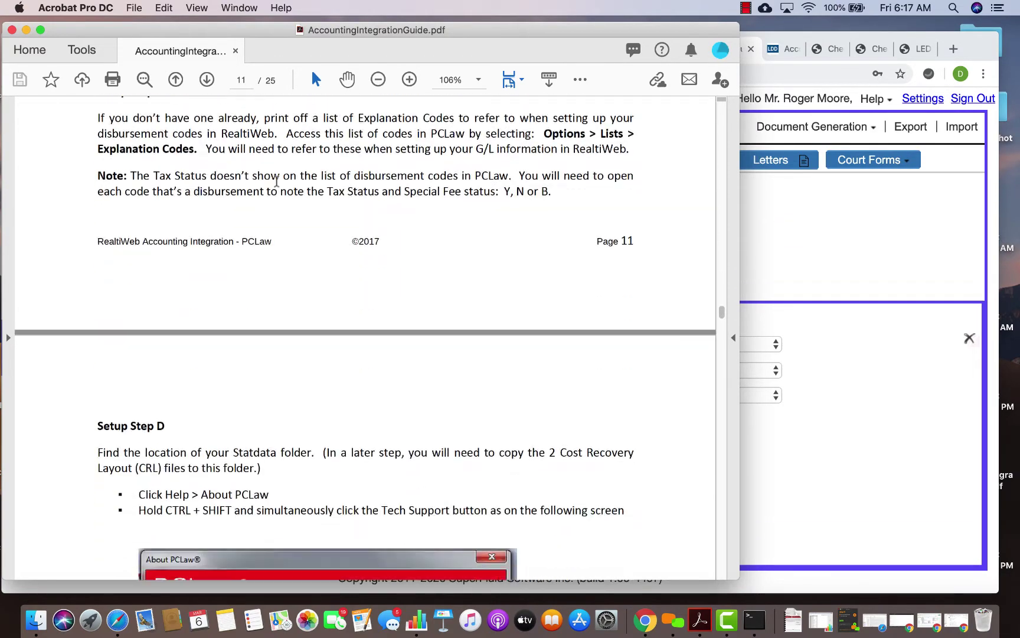
scroll(276, 180, "down", 15)
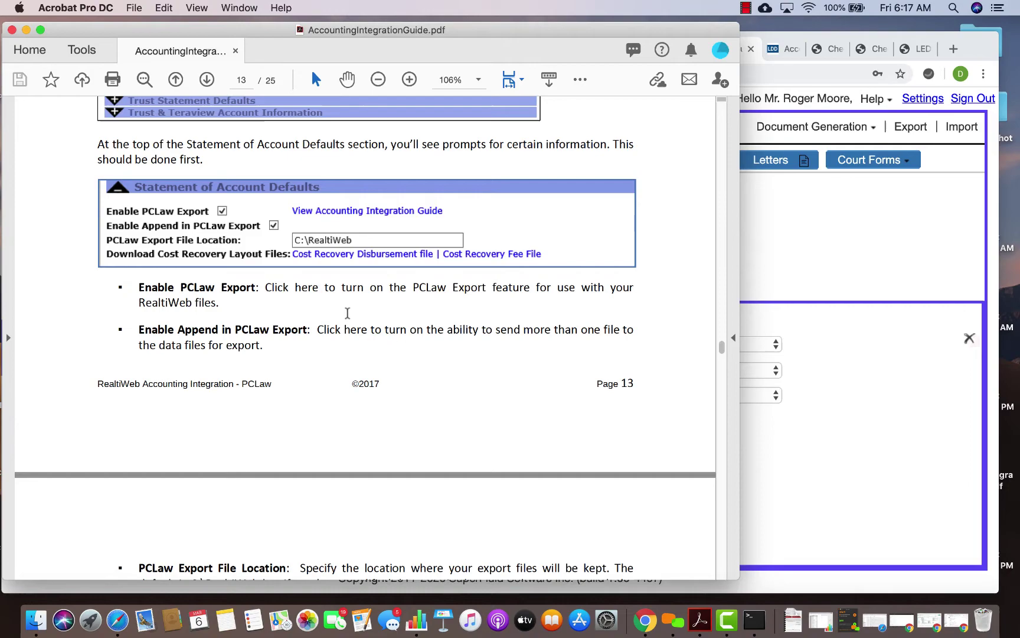
Scroll the guide on to page 20, which describes the RWFee.txt and RWDisb.txt export files.
scroll(349, 312, "down", 15)
scroll(347, 314, "down", 15)
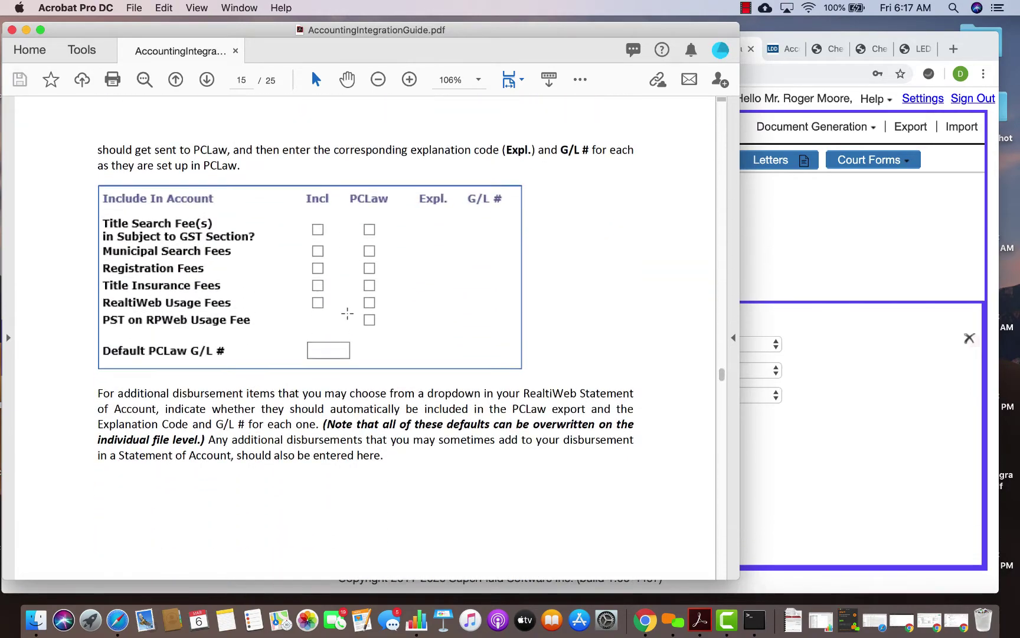
scroll(348, 304, "down", 15)
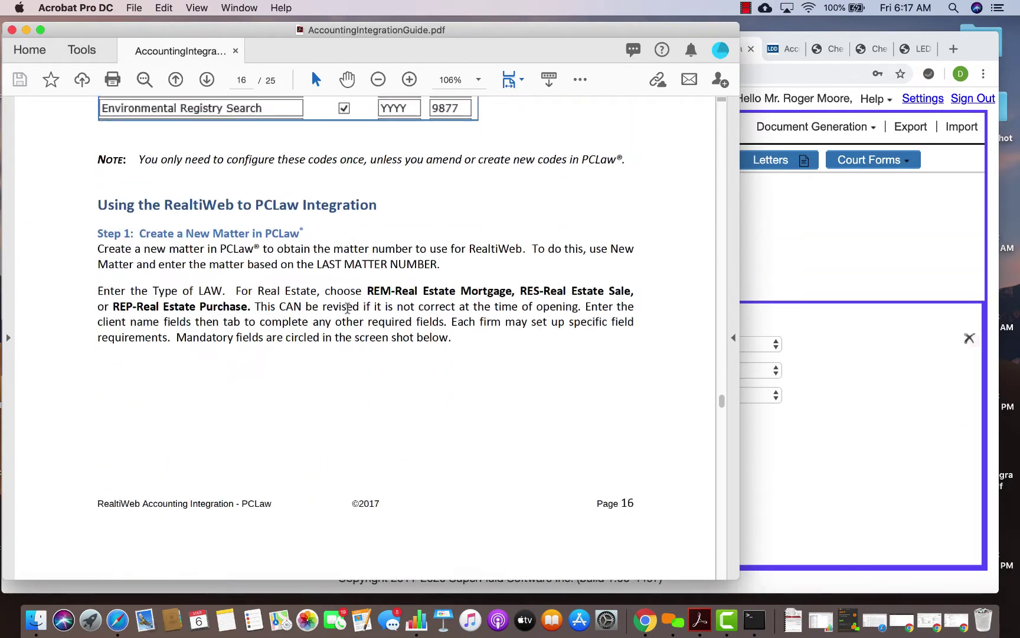
scroll(348, 307, "up", 5)
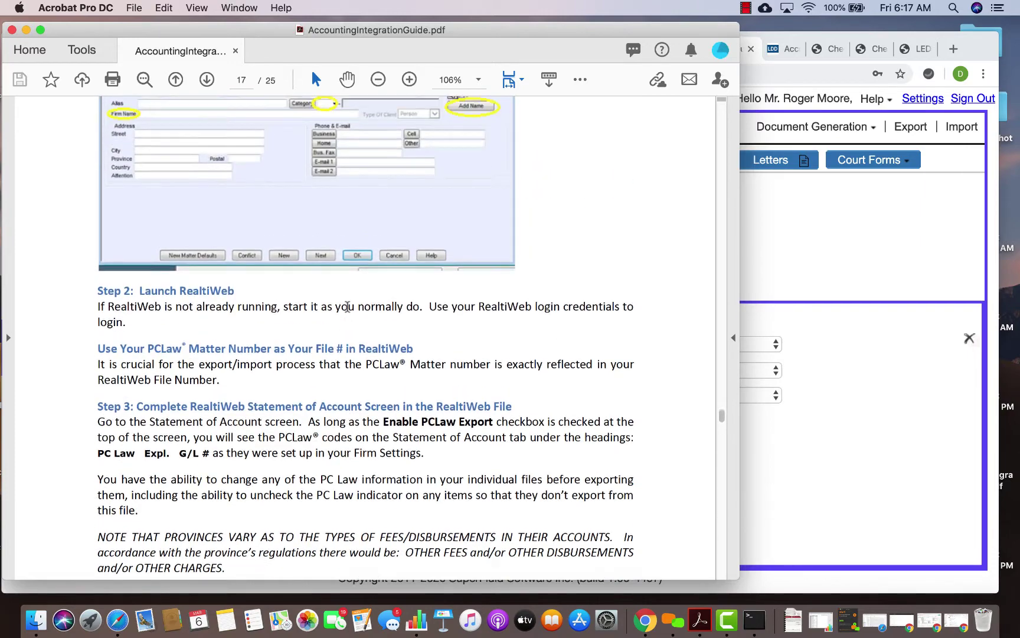
scroll(347, 307, "down", 10)
scroll(347, 307, "up", 15)
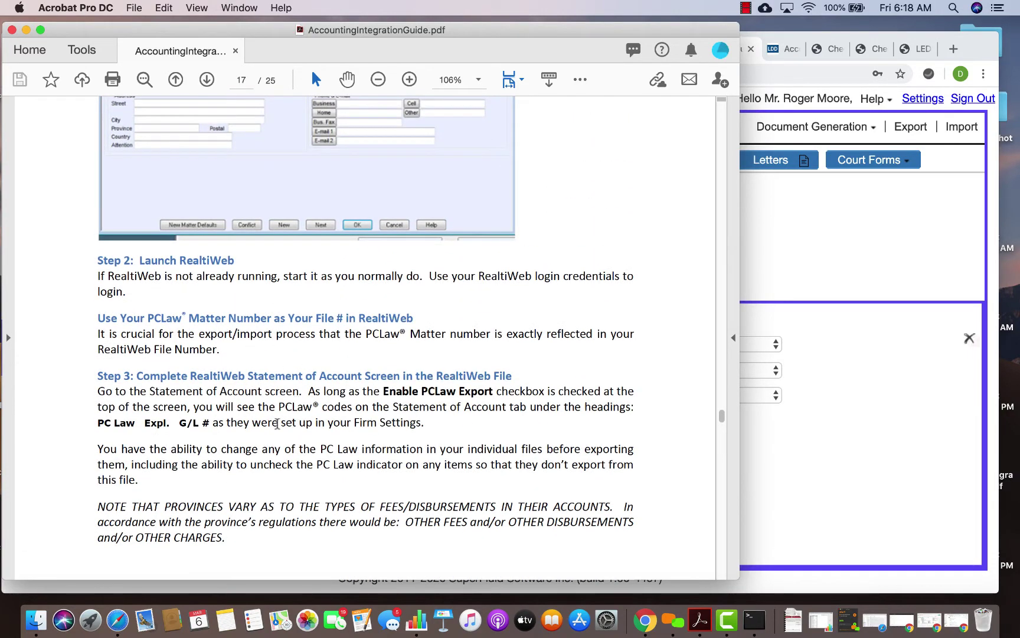
scroll(277, 423, "up", 7)
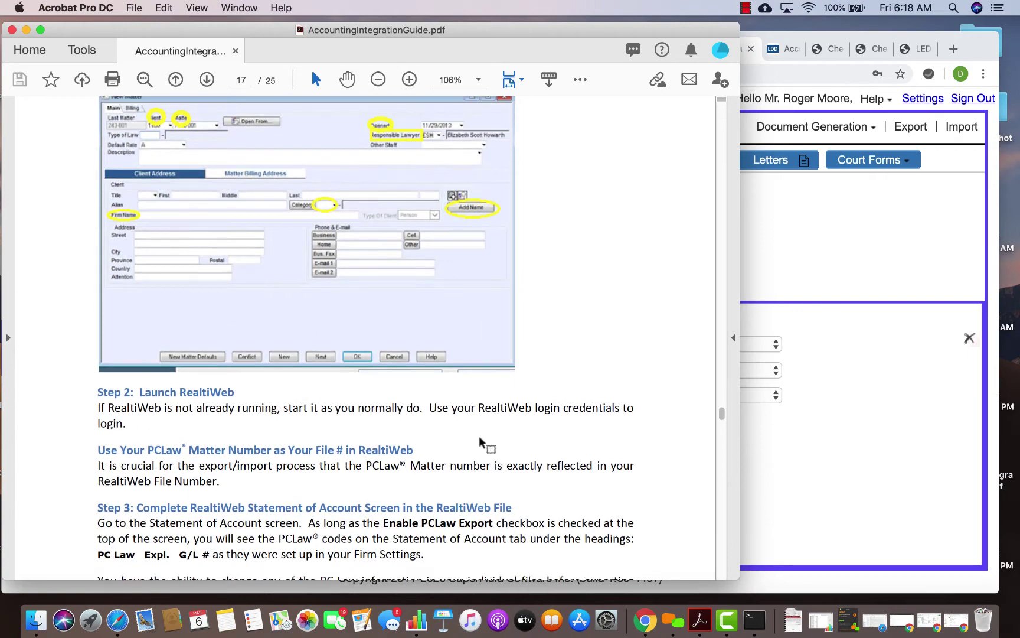
scroll(437, 529, "down", 15)
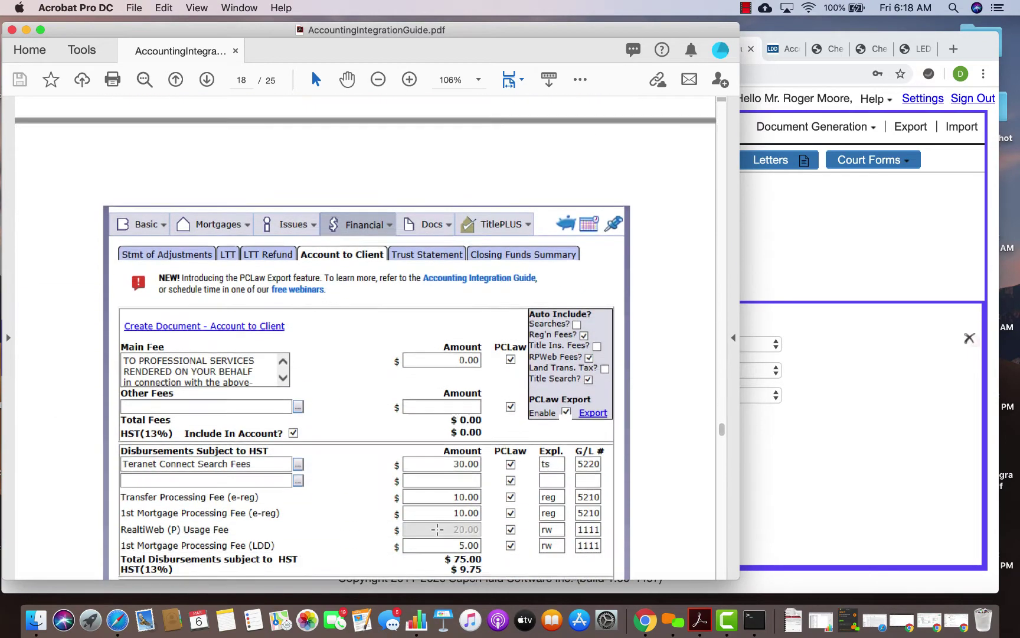
scroll(437, 529, "down", 3)
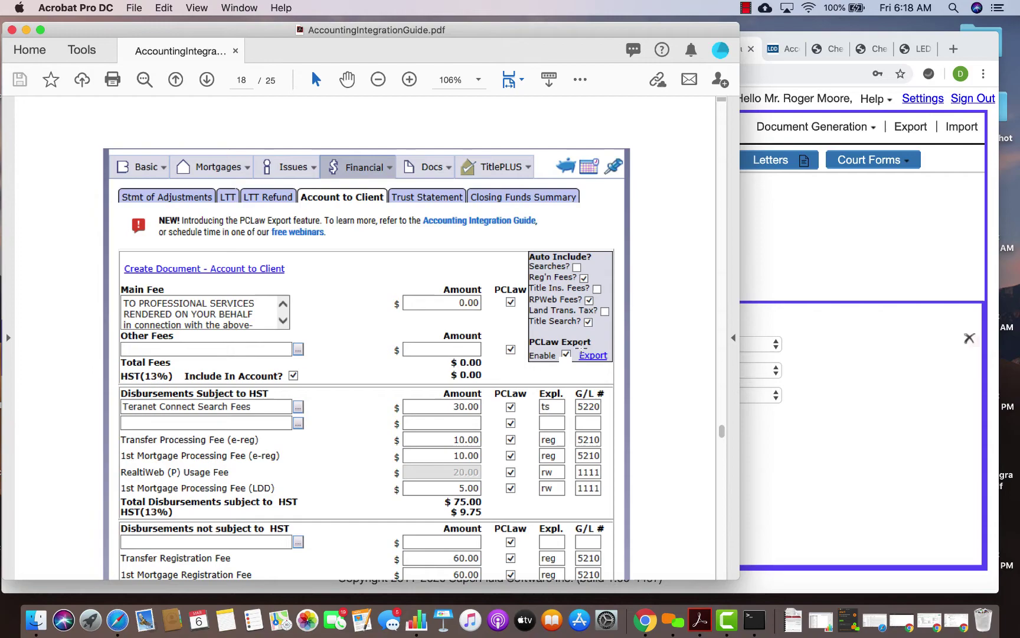
scroll(543, 360, "down", 20)
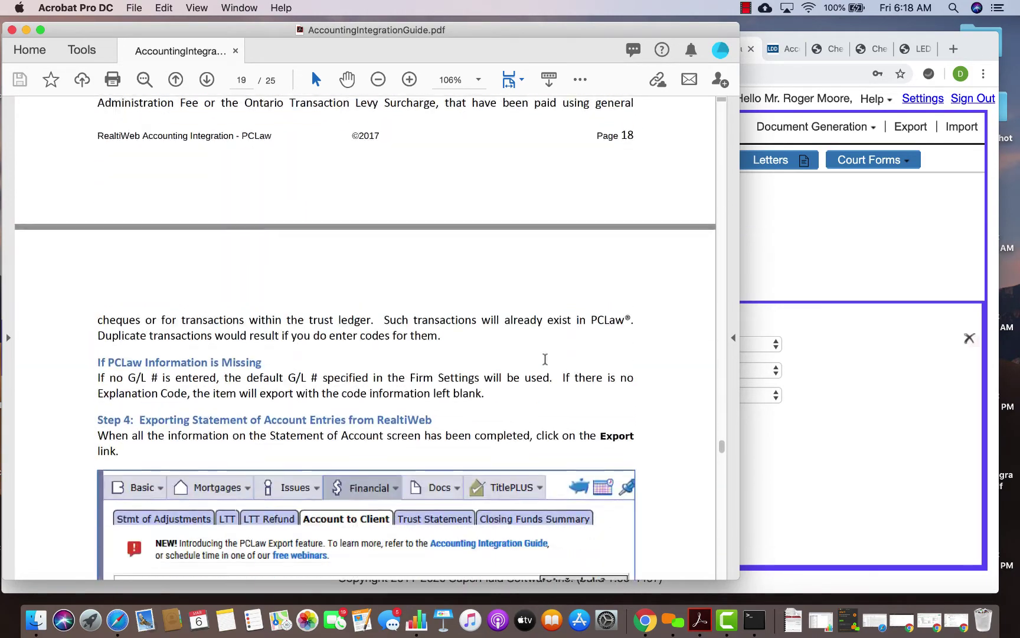
scroll(545, 359, "down", 20)
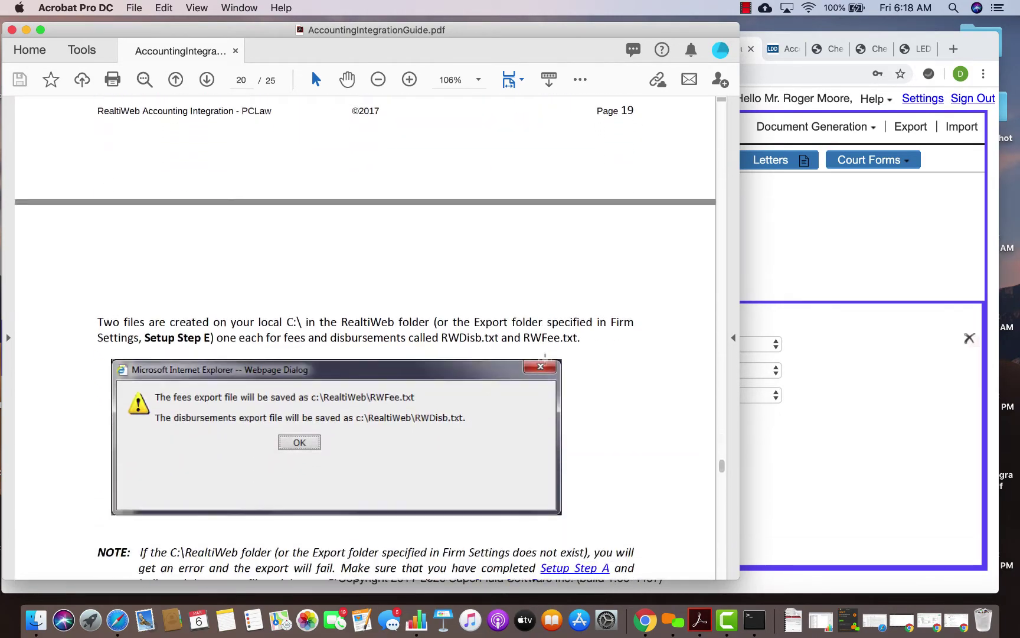
scroll(545, 358, "down", 15)
scroll(544, 361, "up", 12)
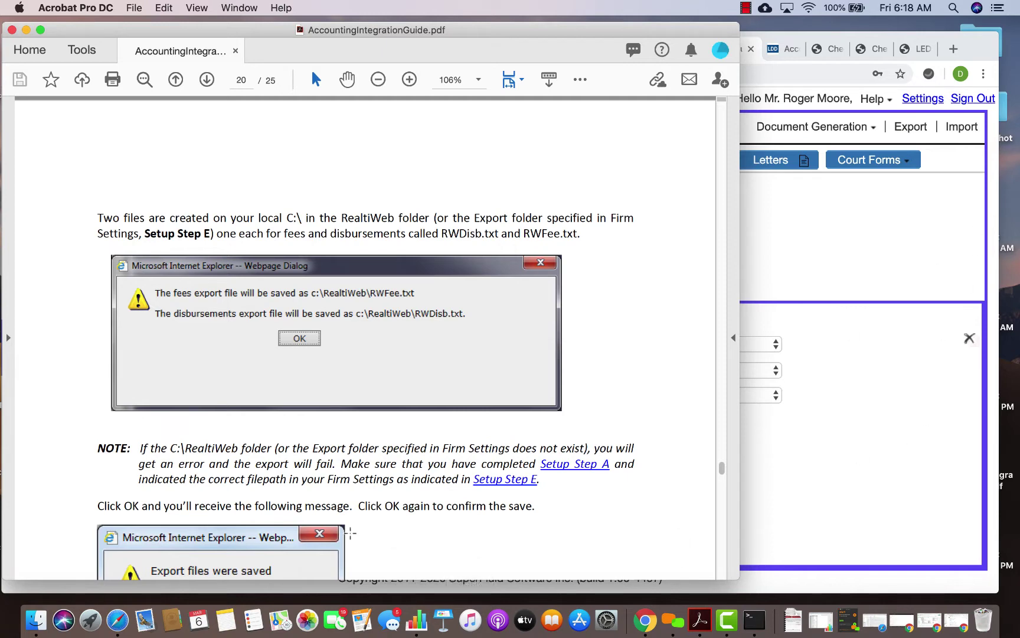
Open RWDisb.txt in TextEdit and drop its own file path into the text.
left_click(36, 620)
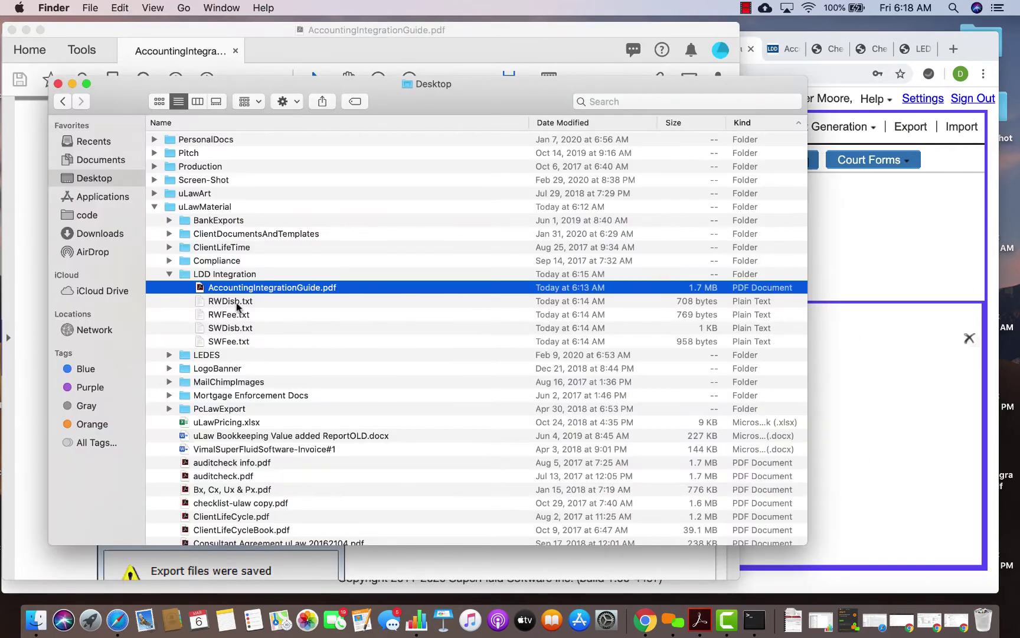
double_click(239, 302)
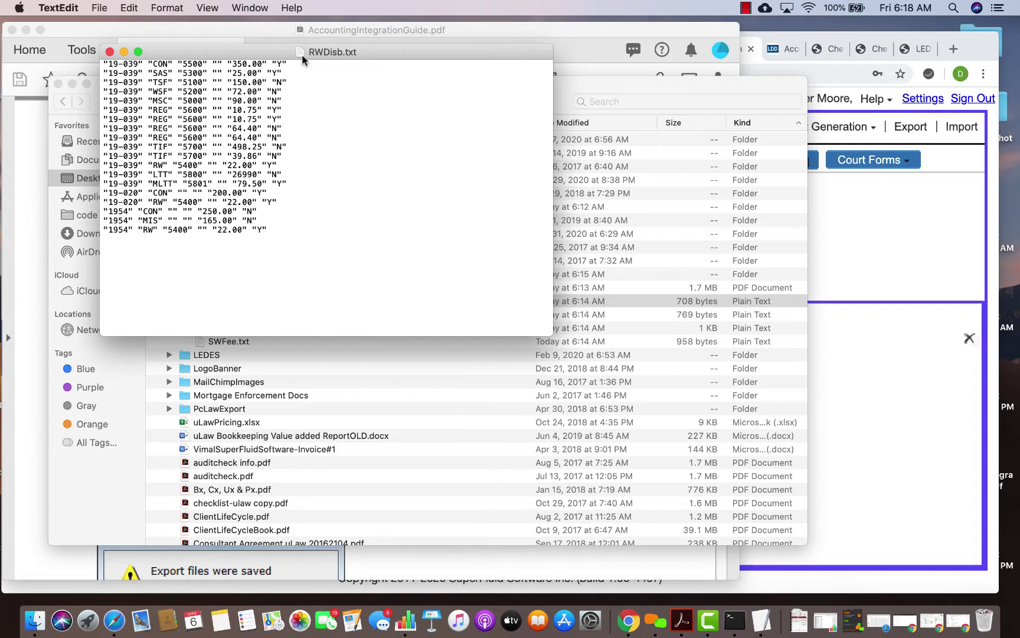
left_click_drag(302, 54, 283, 111)
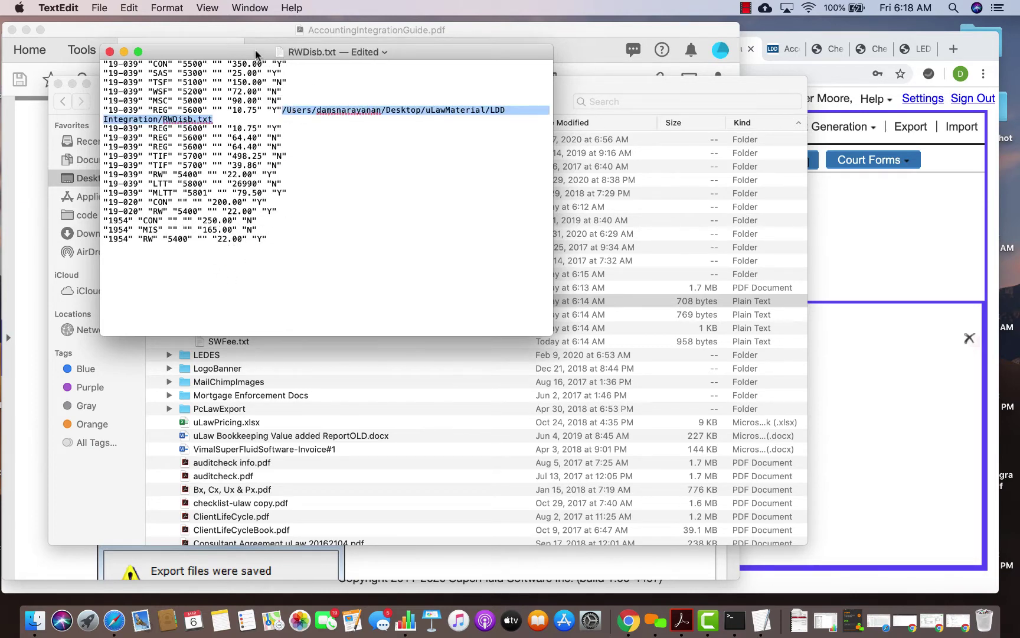
Minimize RWDisb.txt, review RWFee.txt's fee entries, then return to the uLaw matter in Chrome.
left_click(124, 52)
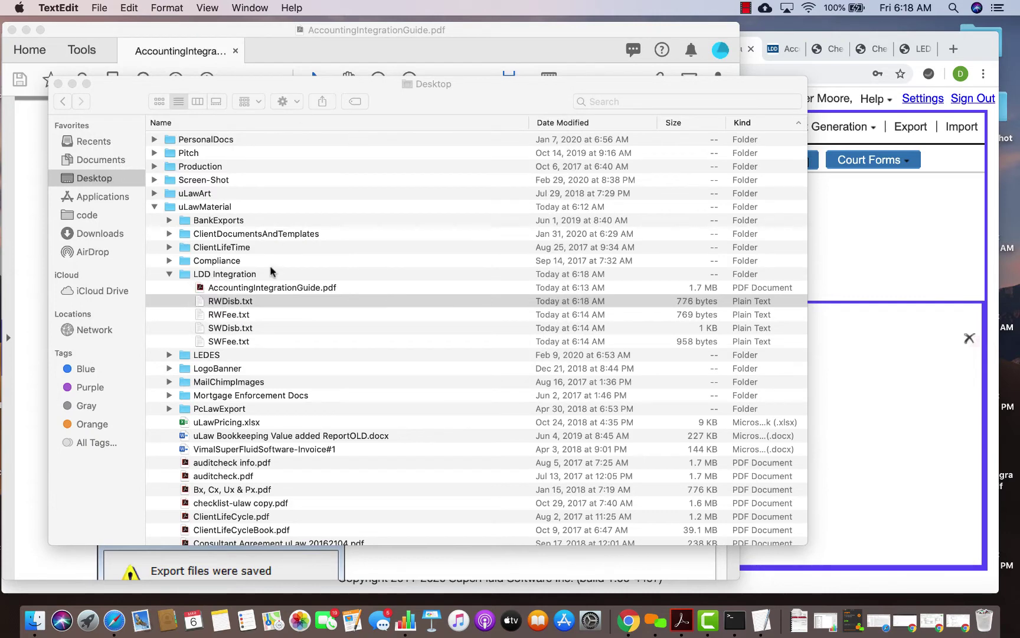
double_click(229, 315)
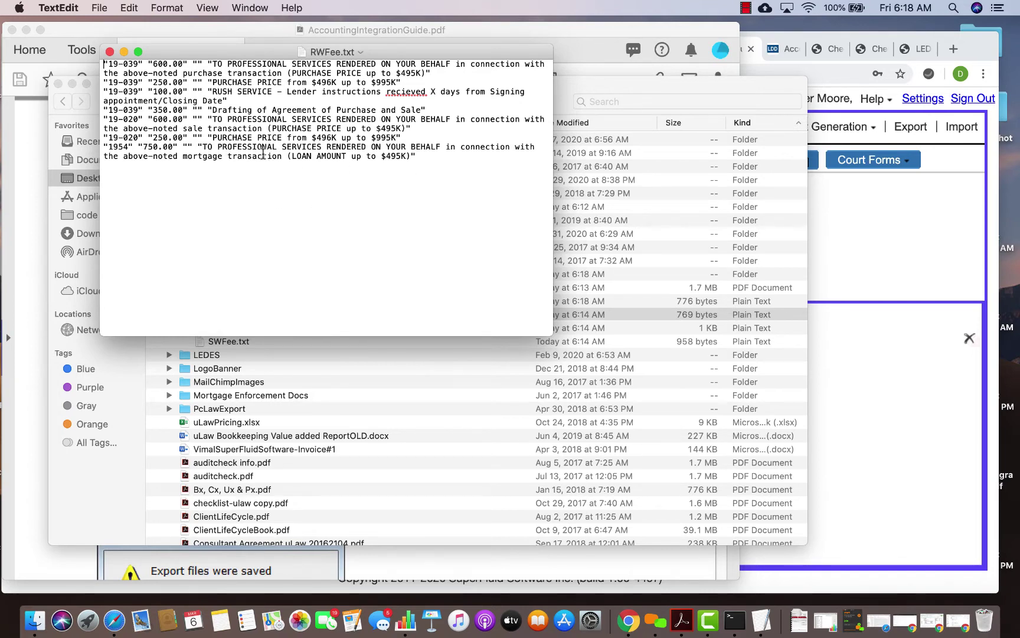
left_click(897, 229)
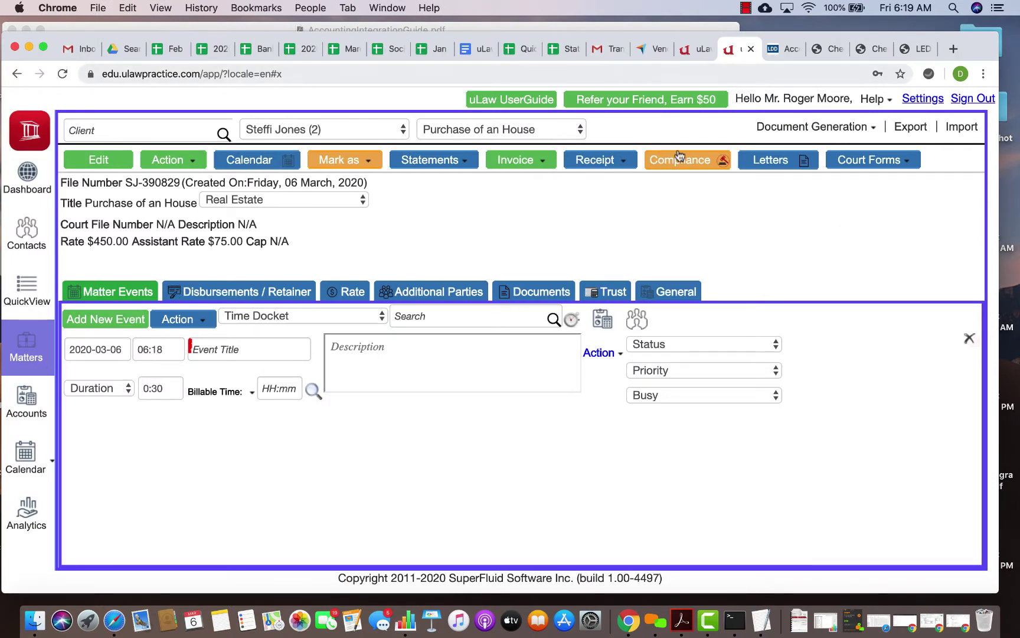
Choose RWFee (2).txt from the Desktop for import, with LDD RealtiWeb-PCLaw Fee as the format.
left_click(951, 129)
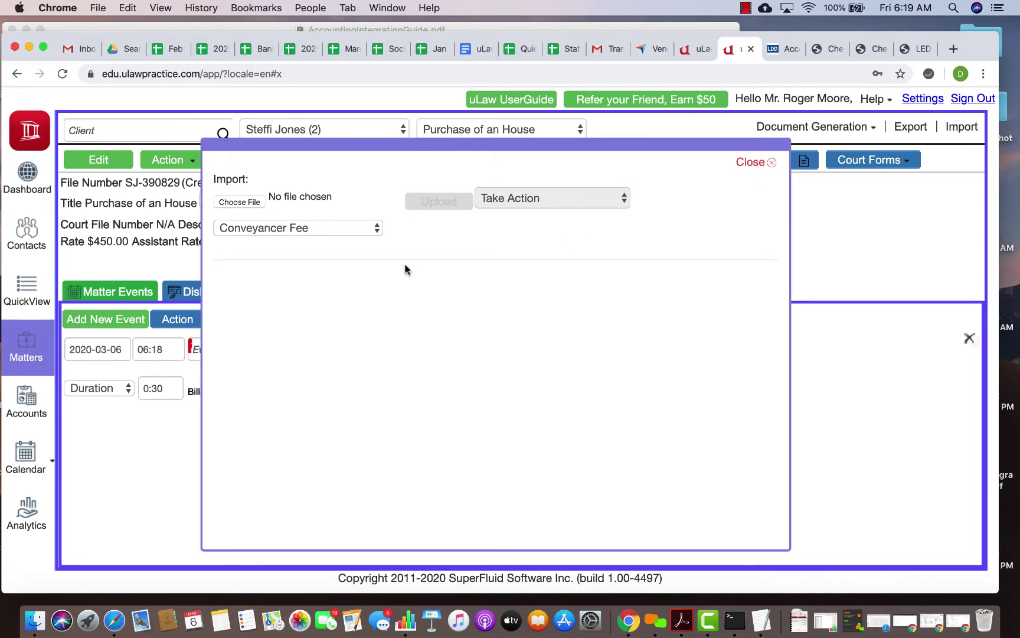
left_click(239, 202)
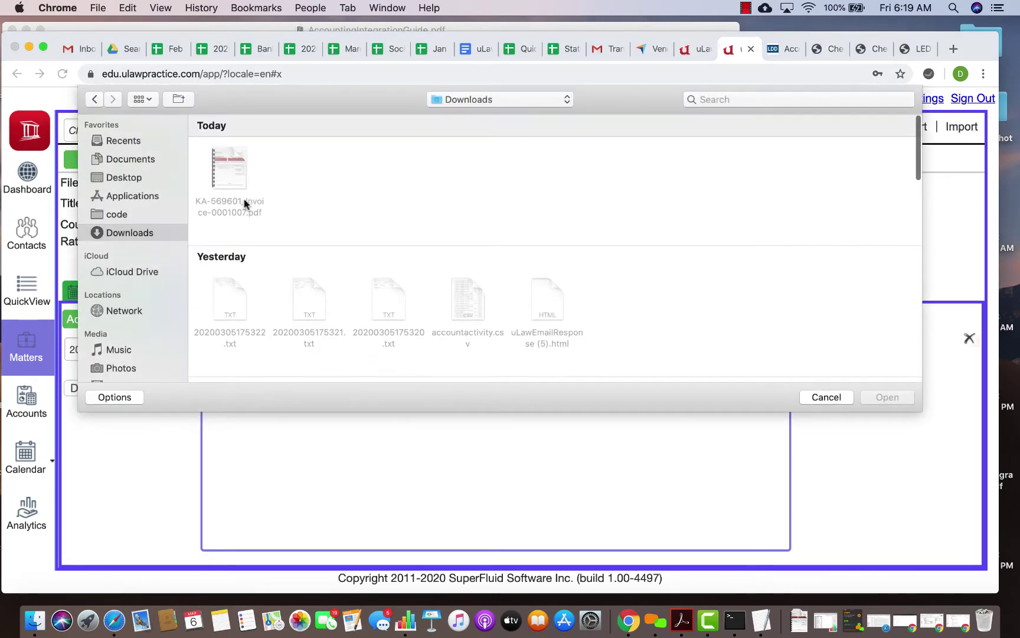
left_click(123, 179)
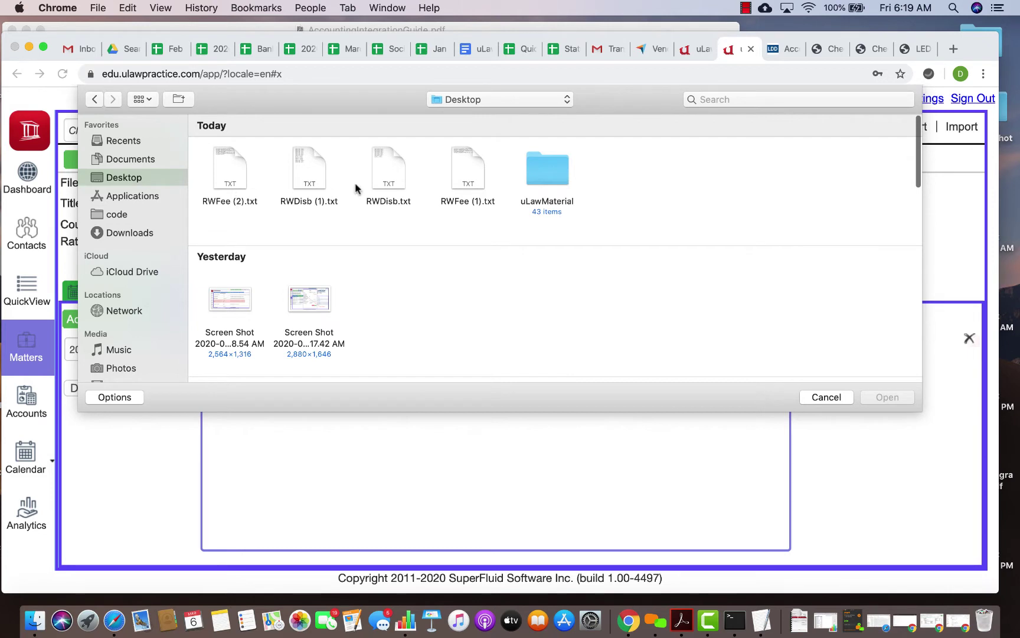
double_click(235, 170)
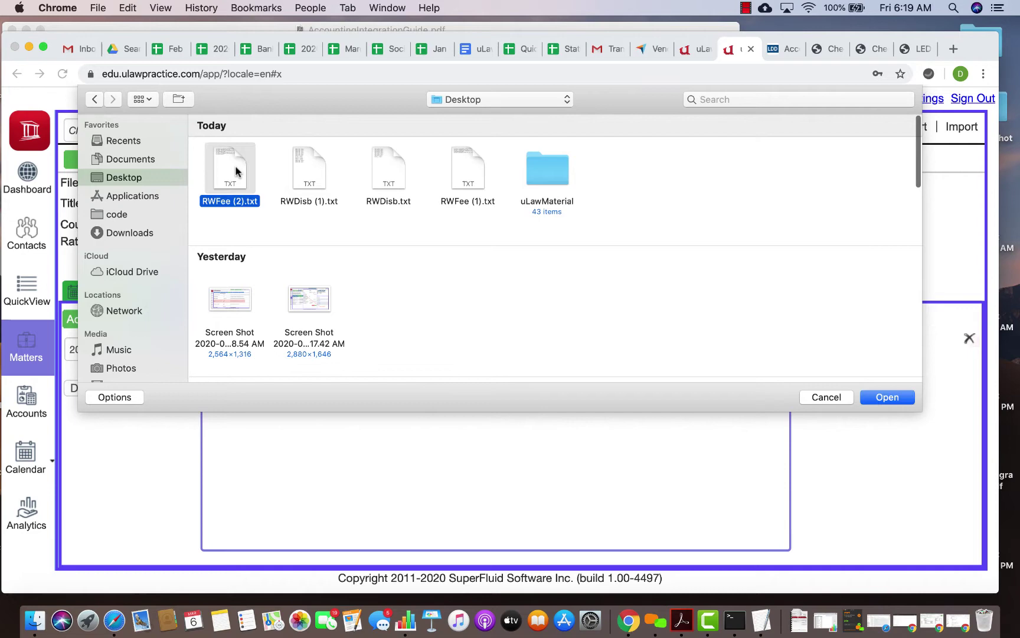
left_click(278, 239)
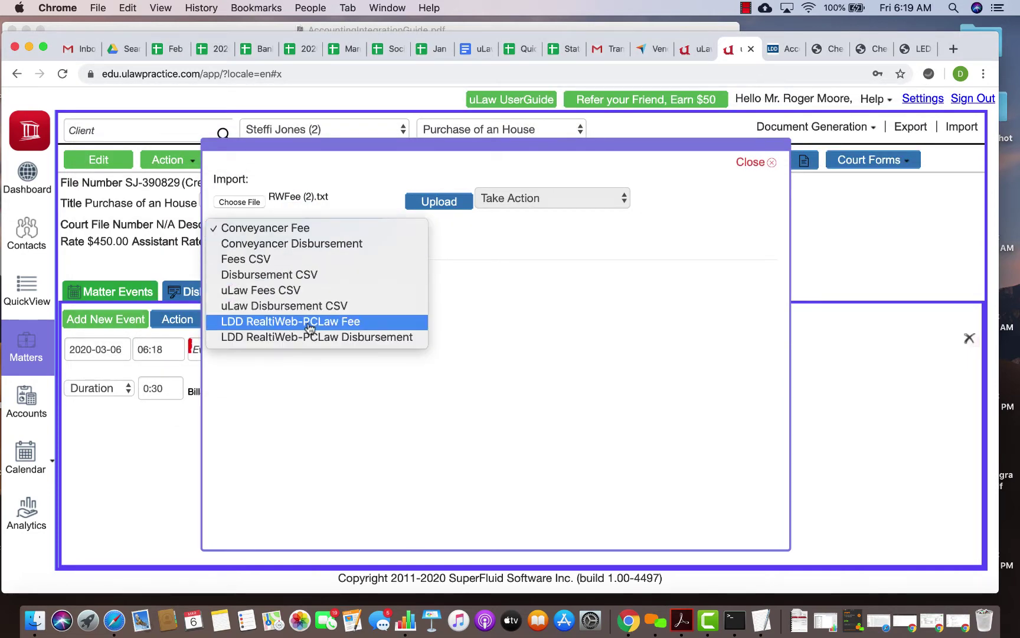
left_click(341, 322)
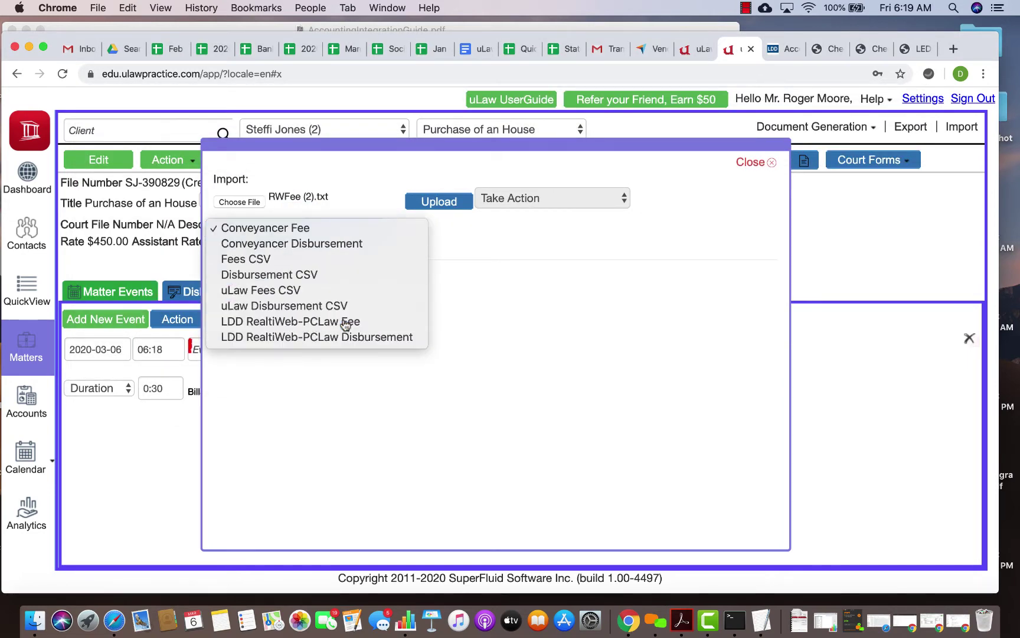
Upload the fee file and add every fee line to the matter as a new time docket.
left_click(442, 201)
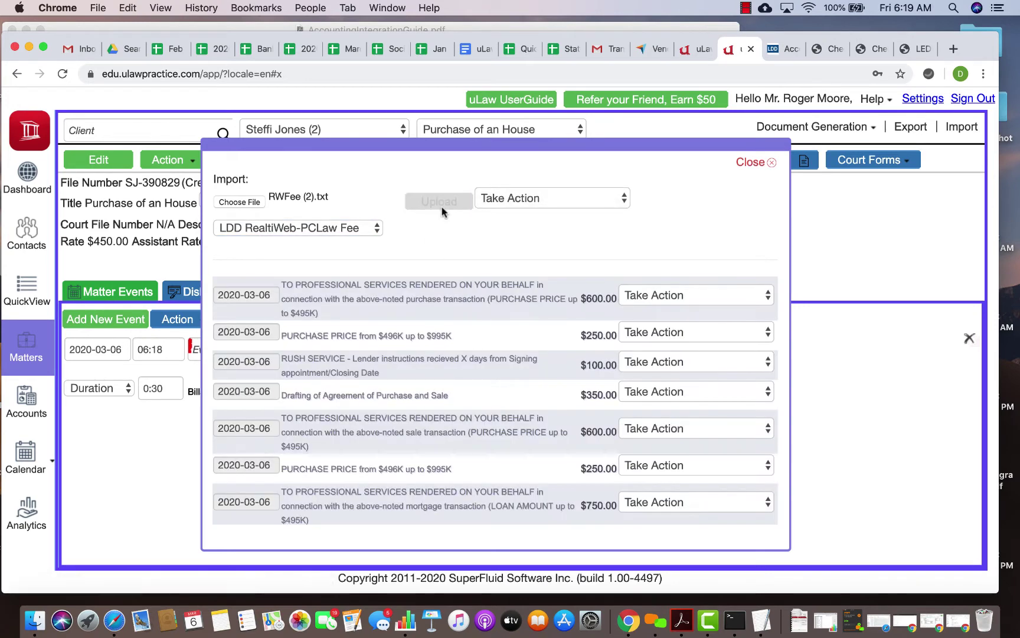
scroll(429, 395, "down", 3)
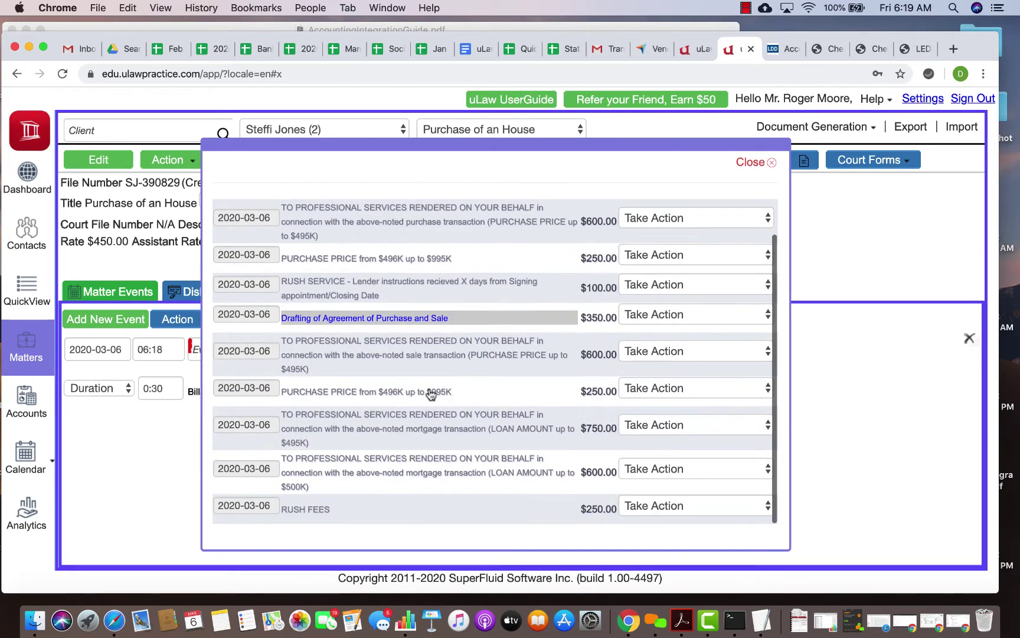
scroll(440, 249, "up", 3)
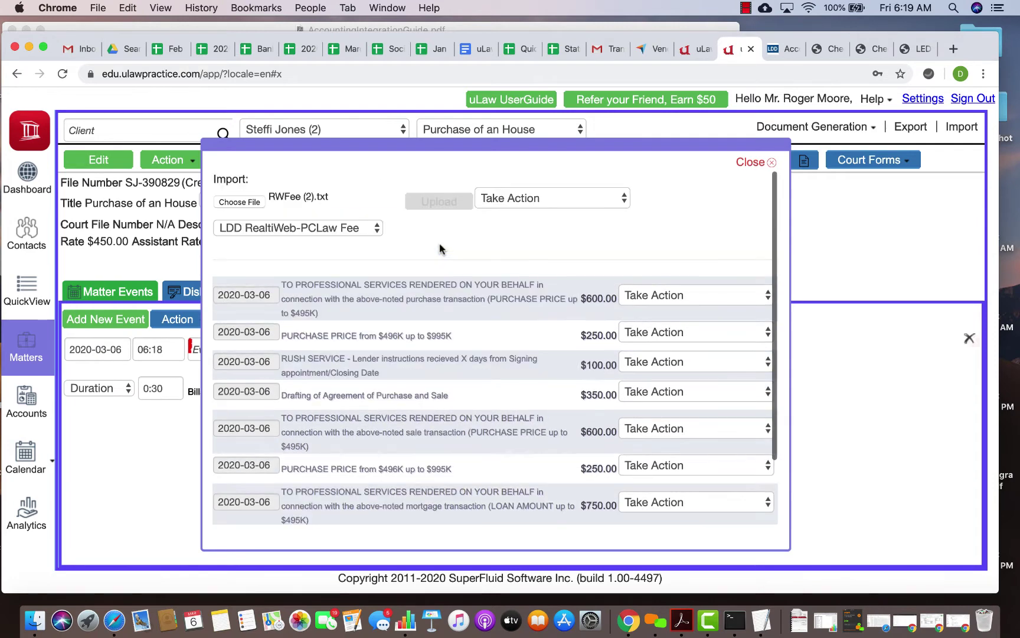
left_click(670, 295)
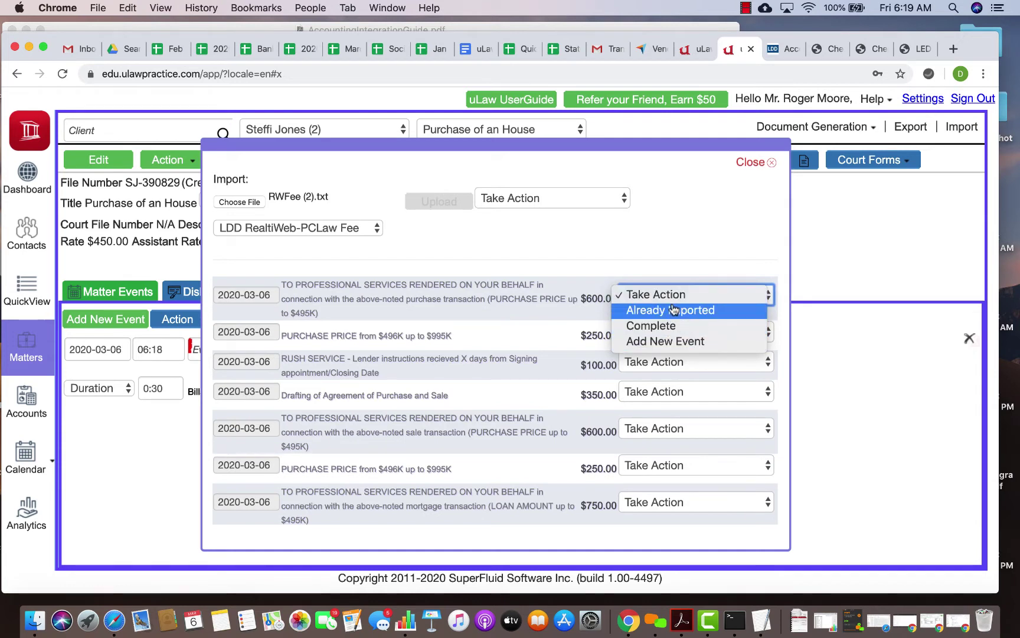
left_click(665, 341)
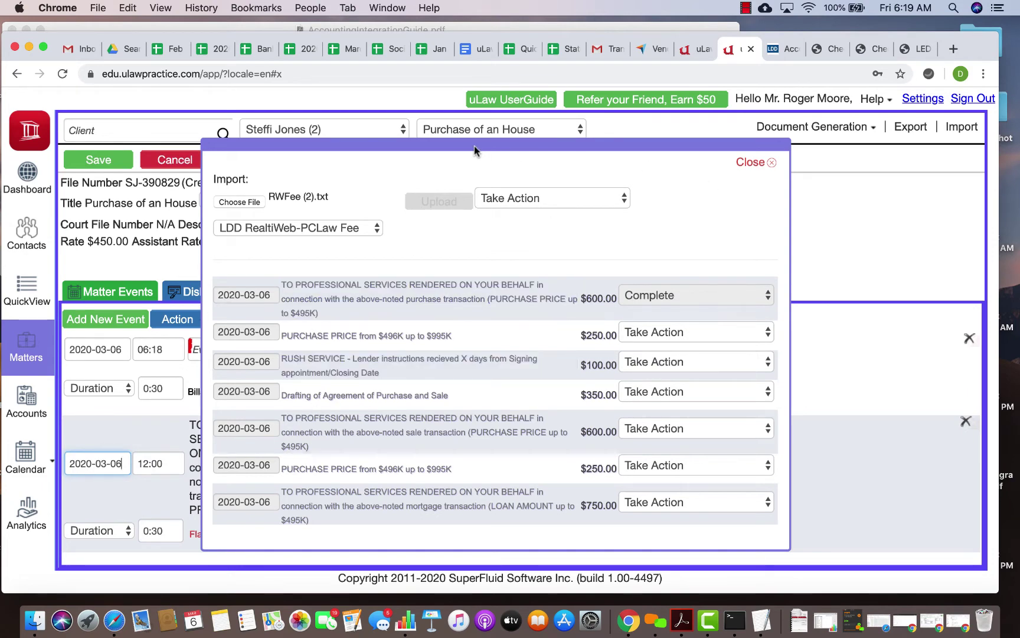
left_click_drag(478, 148, 725, 149)
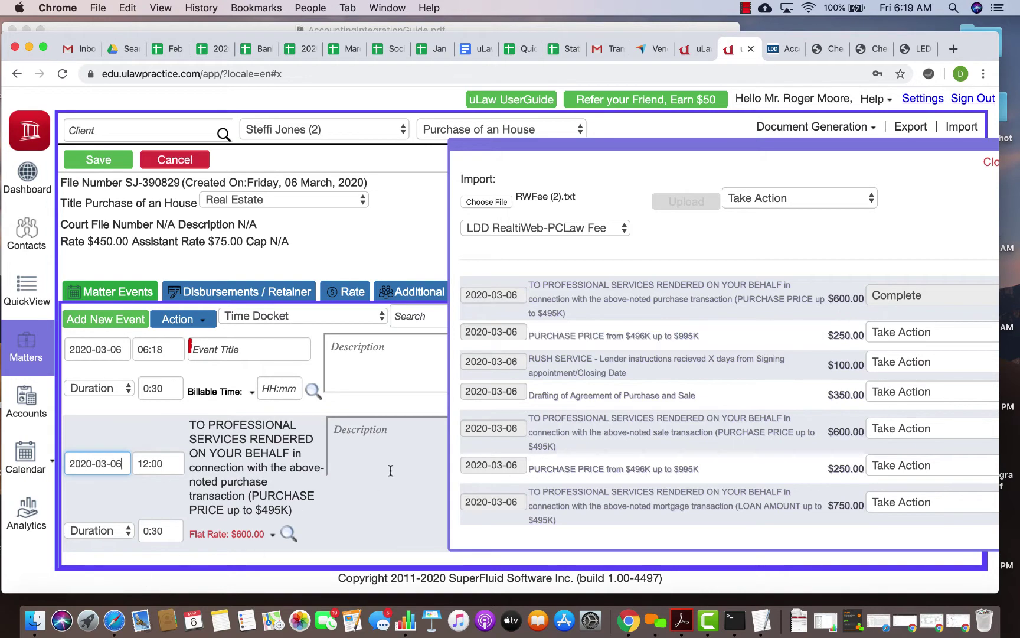
left_click(897, 332)
scroll(898, 331, "right", 1)
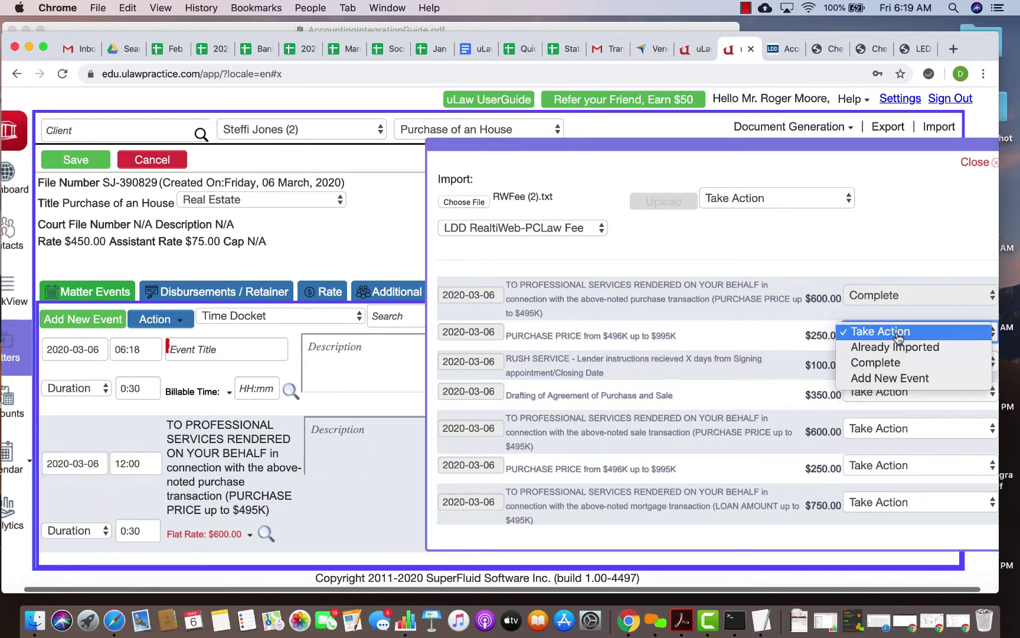
left_click(892, 378)
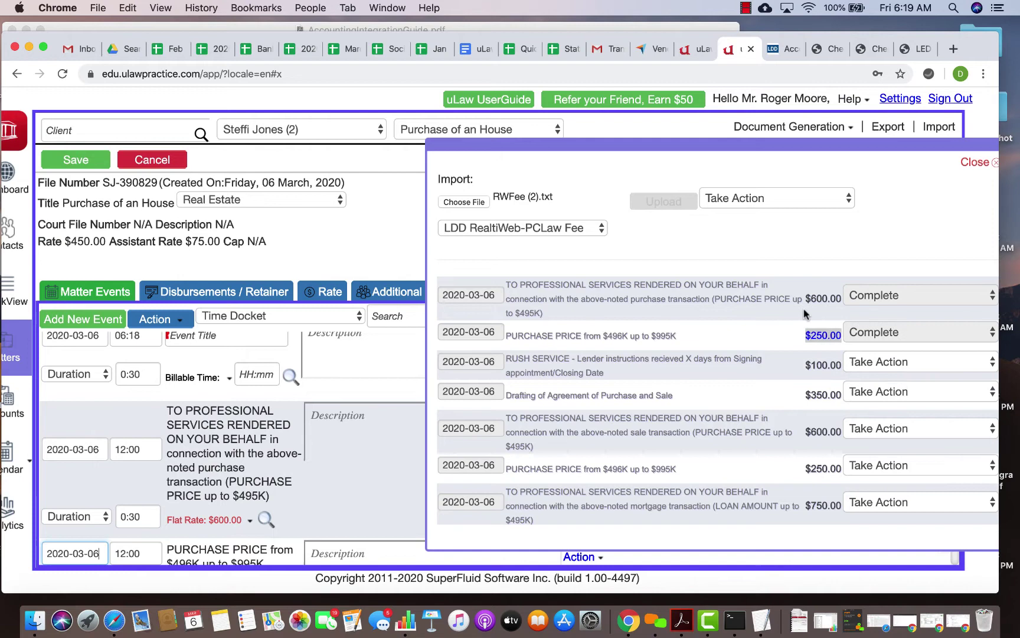
left_click(770, 199)
left_click(767, 245)
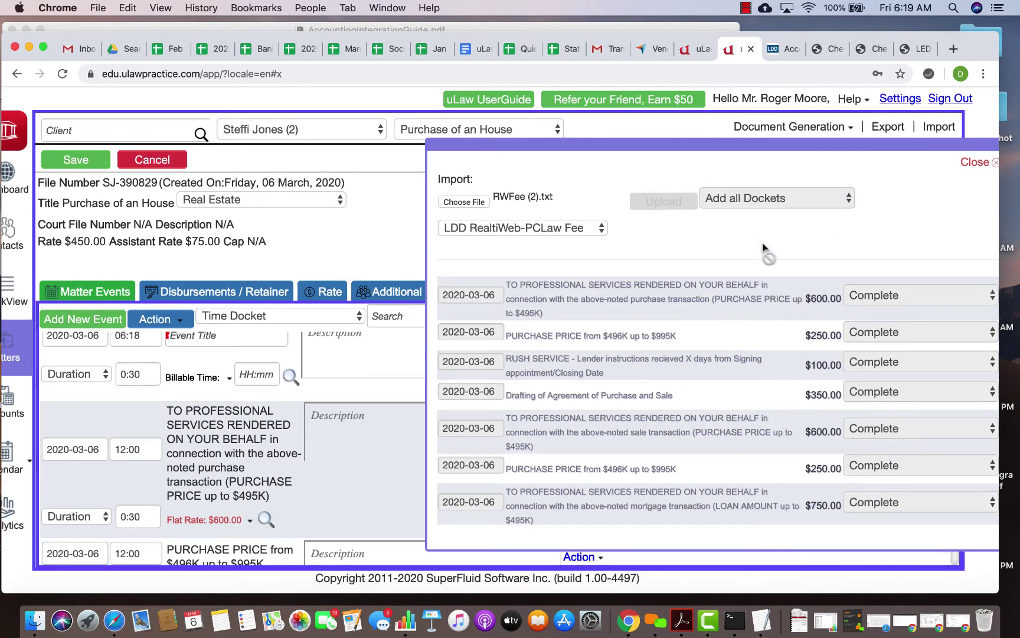
Close the Import panel, delete the blank untitled event, and save the matter at $4,237.50.
scroll(266, 503, "up", 8)
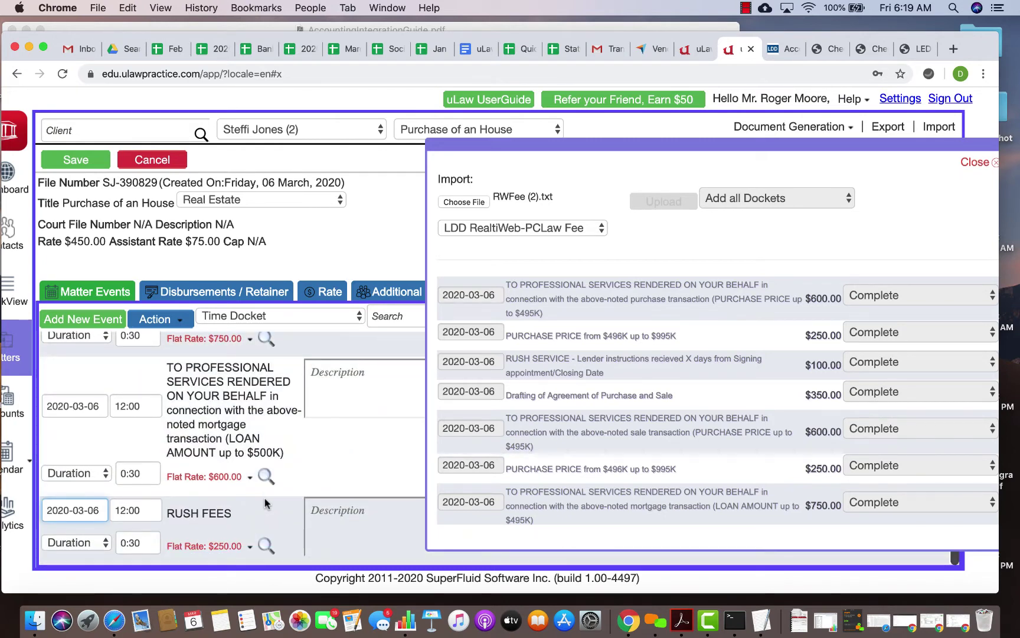
left_click_drag(586, 143, 325, 157)
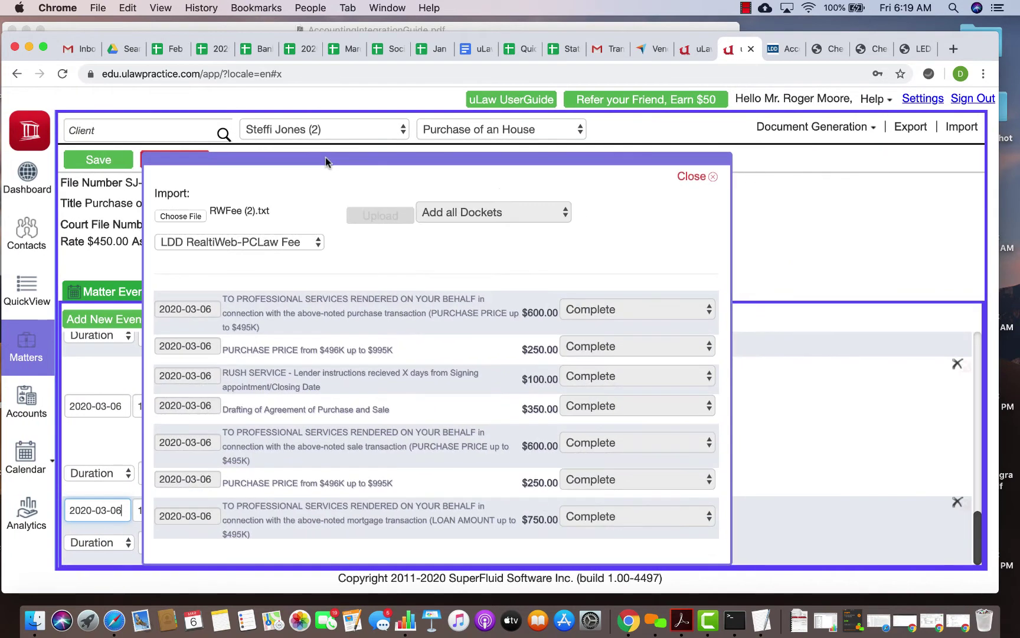
left_click(692, 171)
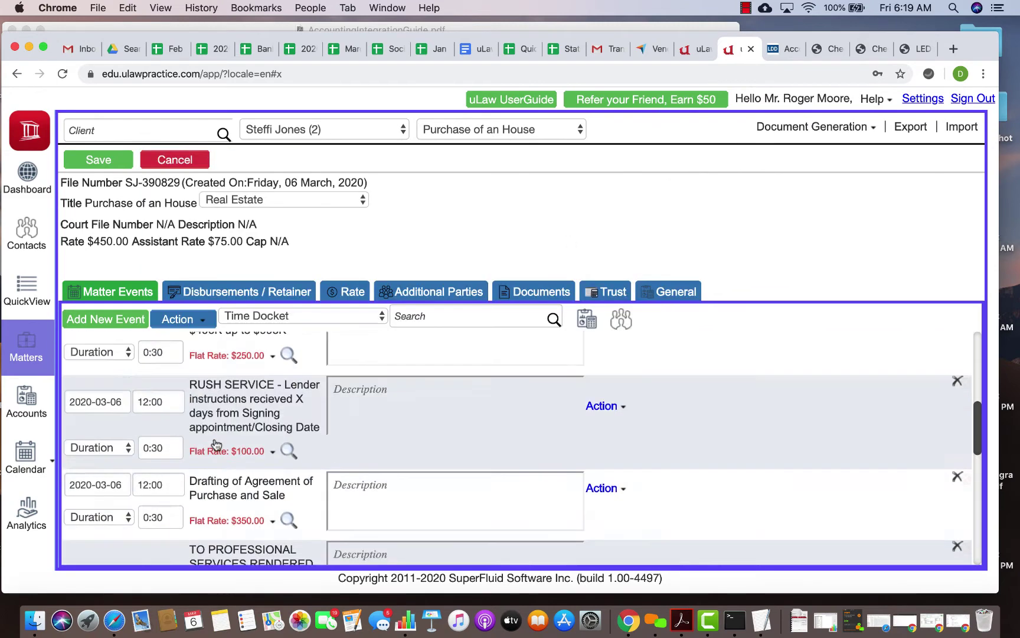
left_click(960, 341)
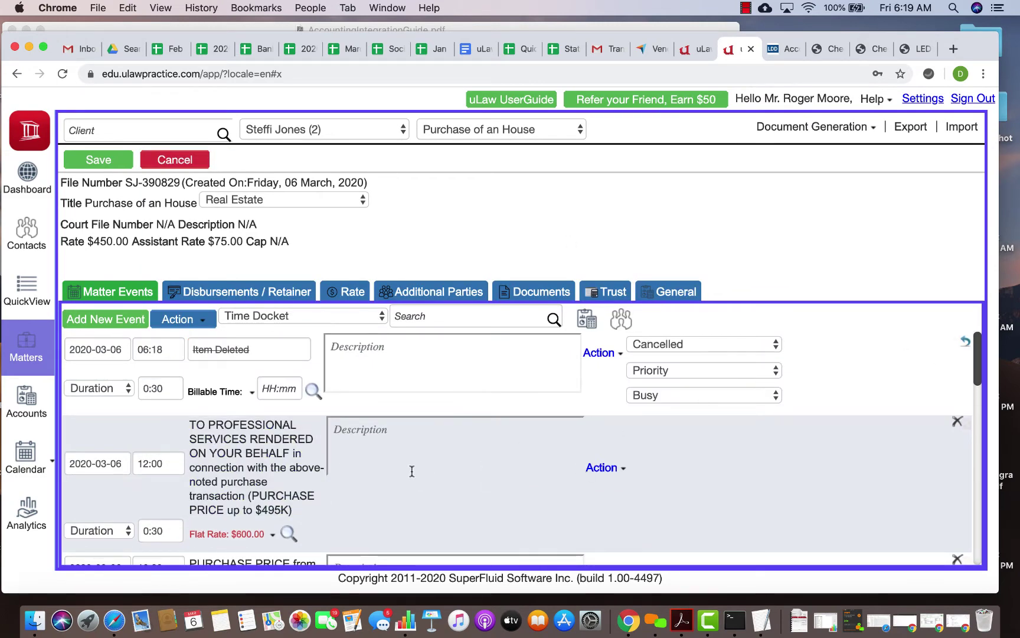
scroll(411, 470, "down", 10)
scroll(412, 471, "down", 2)
left_click(116, 168)
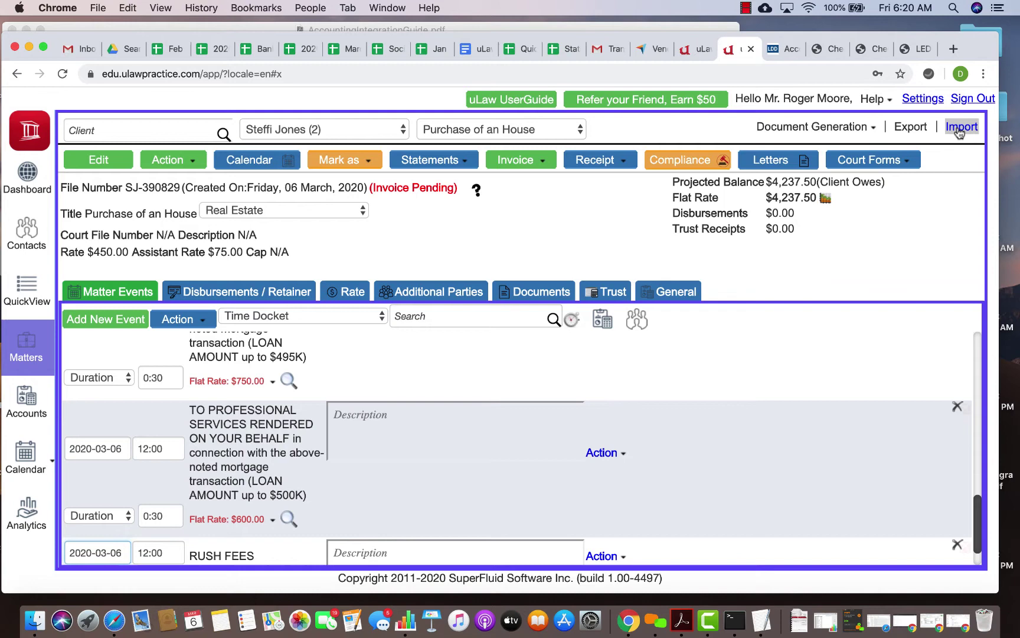
Upload RWDisb.txt using the LDD RealtiWeb-PCLaw Disbursement import format.
left_click(960, 128)
left_click(243, 201)
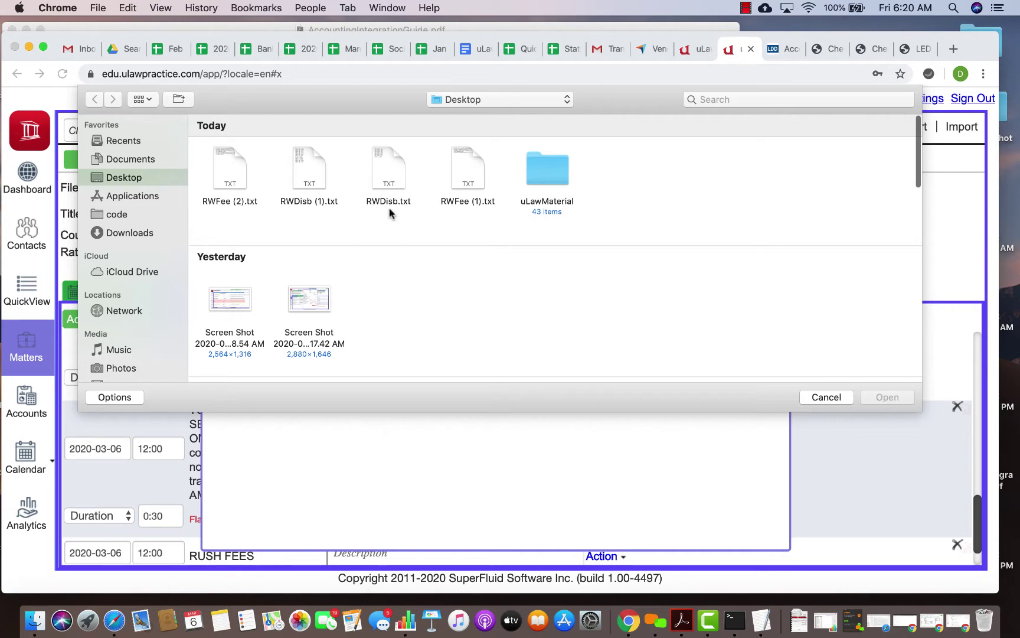
double_click(388, 171)
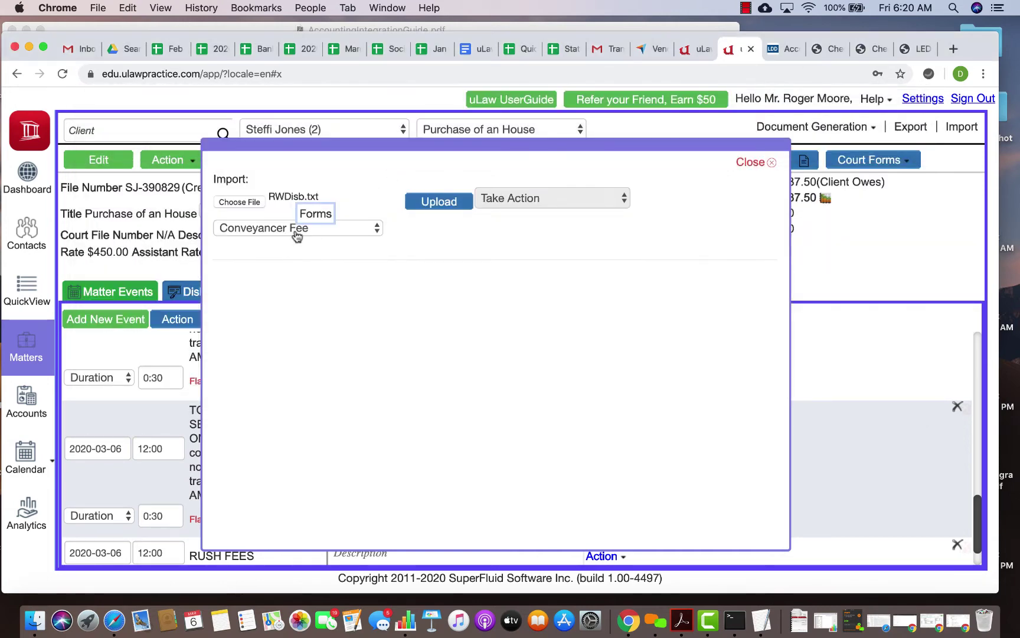
left_click(297, 232)
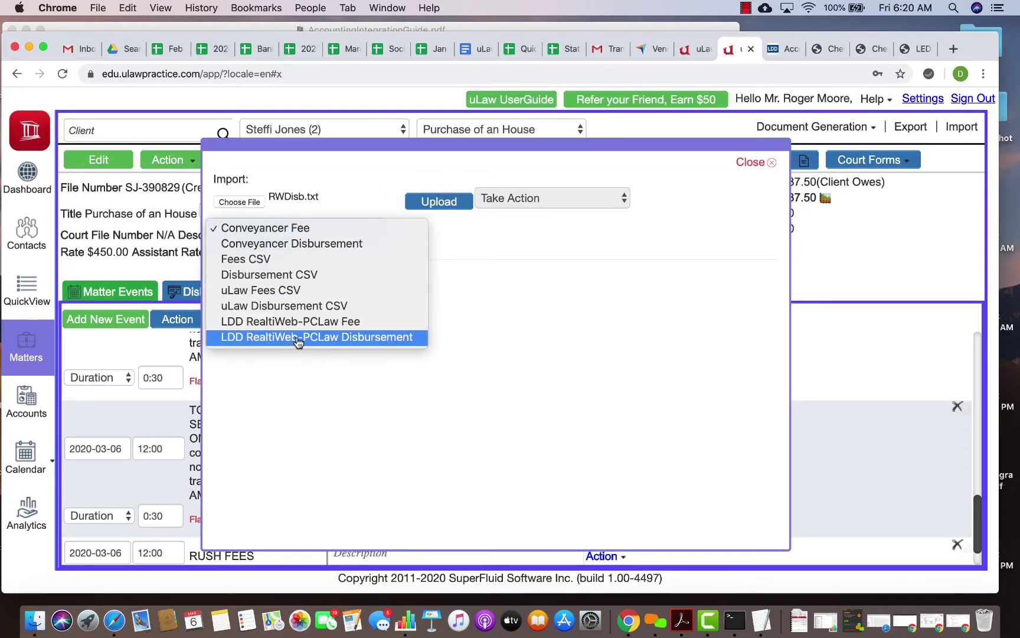
left_click(362, 338)
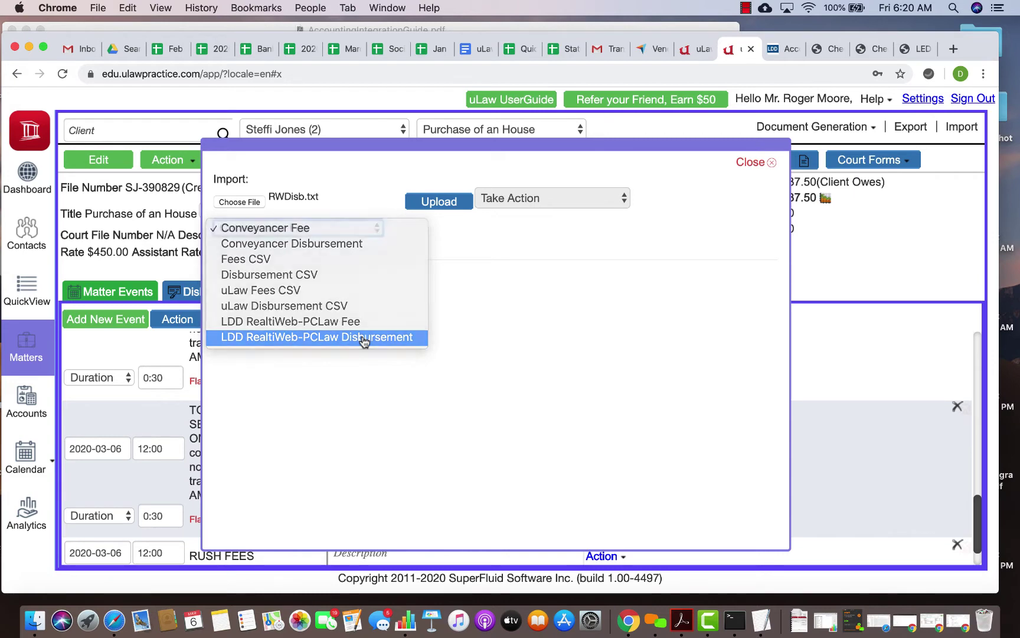
left_click(448, 200)
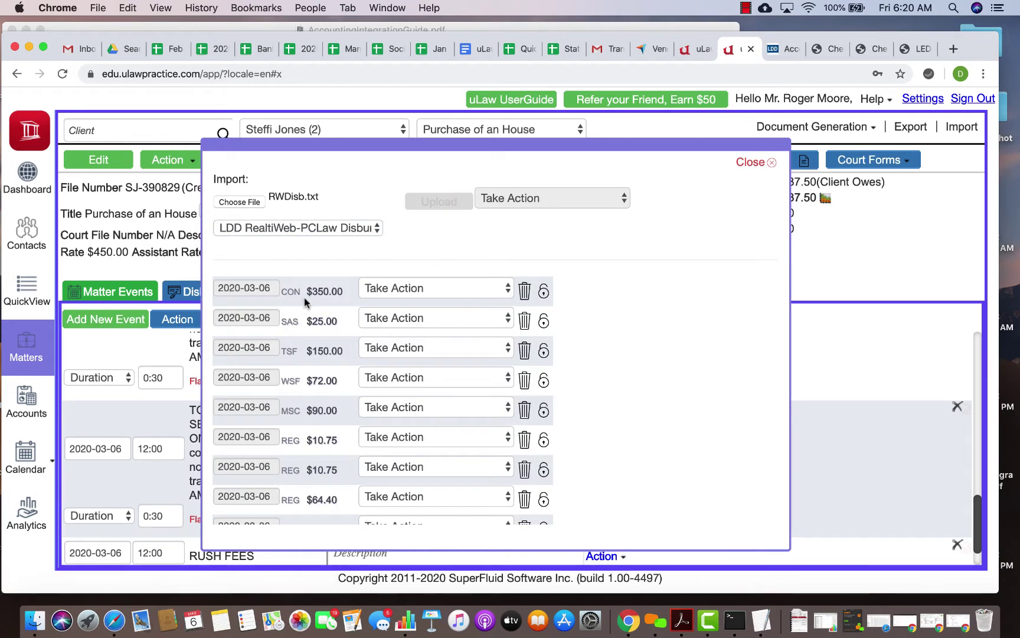
Review the imported disbursement lines and bring up the payment choices for the first REG $10.75 line.
scroll(312, 447, "down", 5)
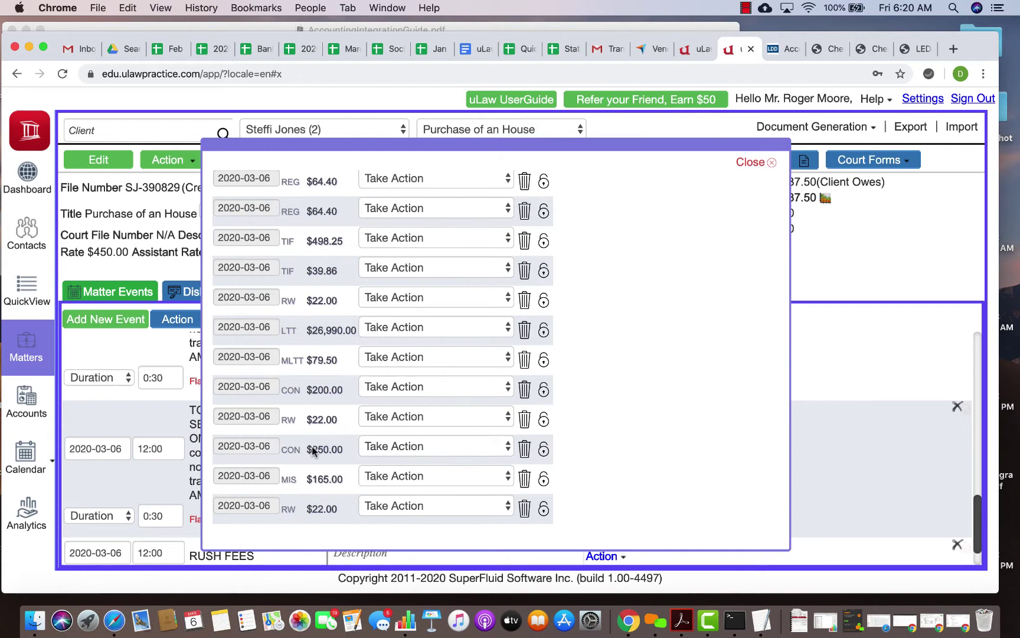
scroll(312, 448, "up", 5)
scroll(311, 449, "down", 5)
scroll(313, 426, "up", 10)
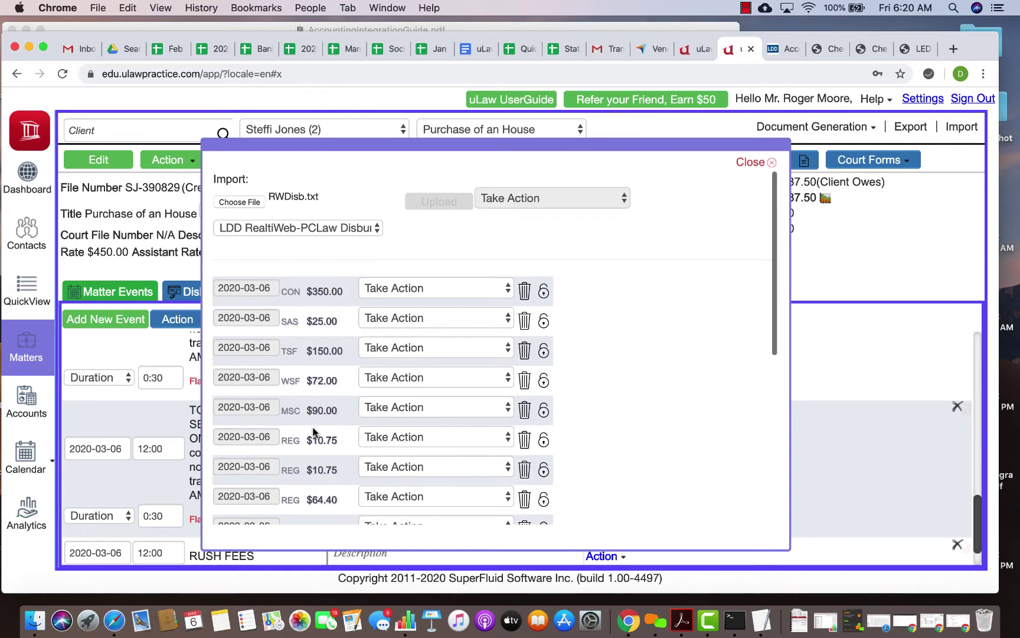
left_click(448, 289)
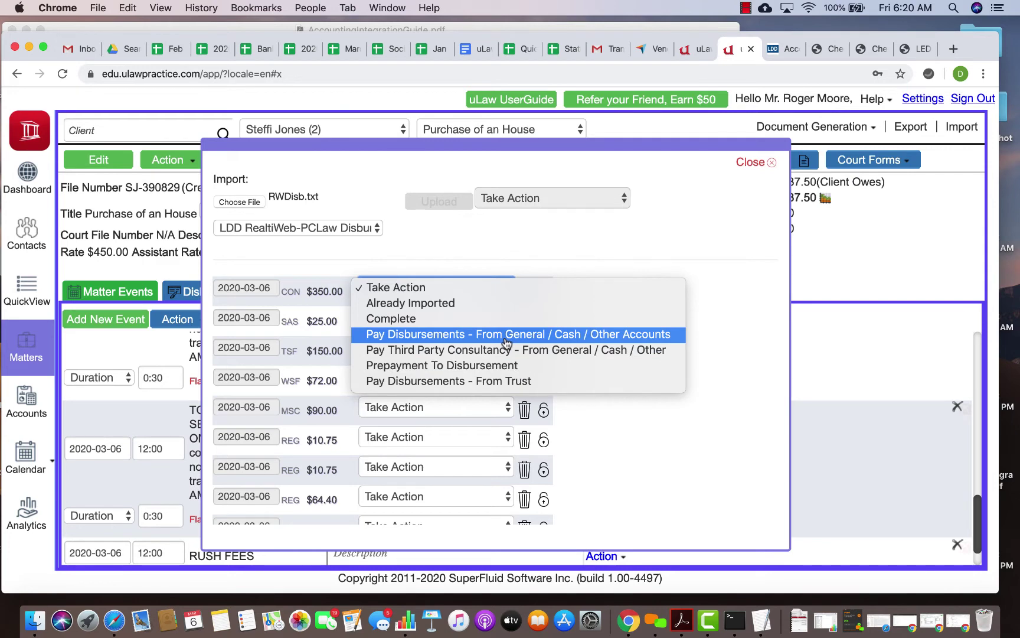
left_click(444, 255)
scroll(335, 359, "down", 2)
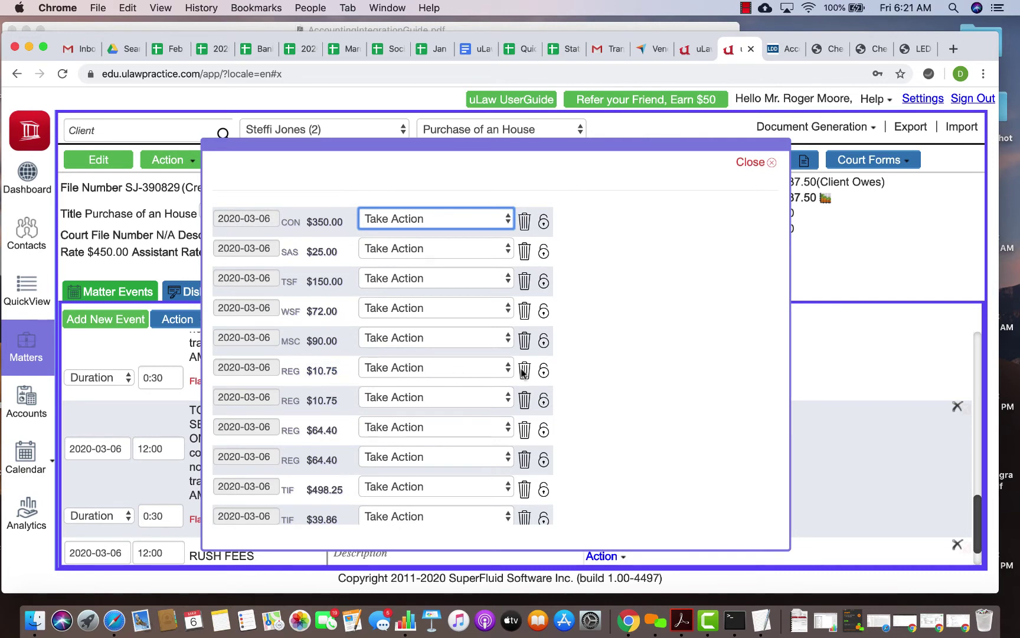
left_click(450, 374)
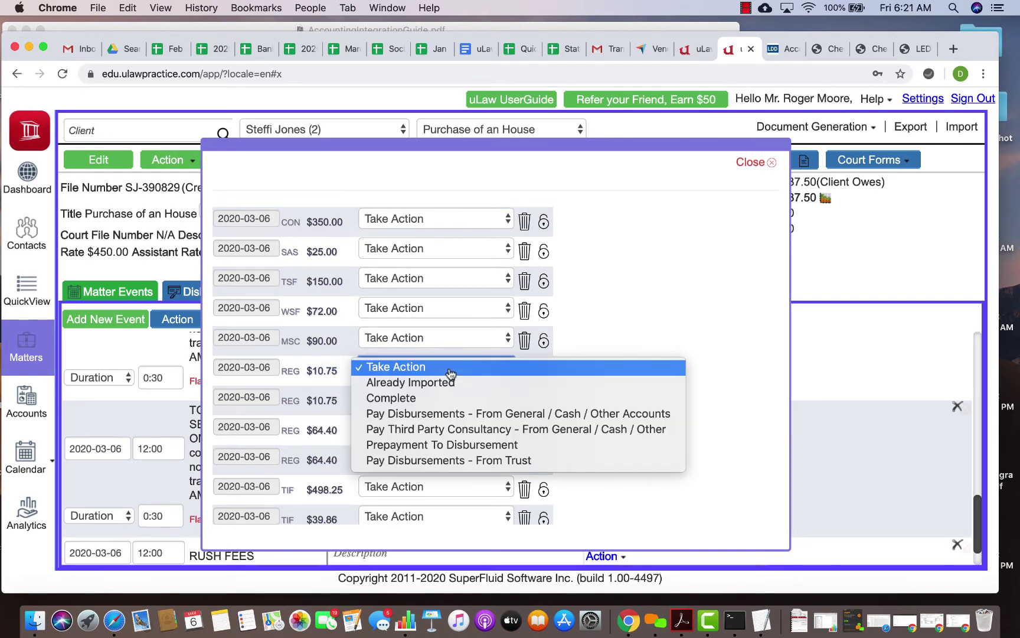
Pay the first REG $10.75 disbursement from General Account (BMO) by Email Transfer and save.
left_click(447, 417)
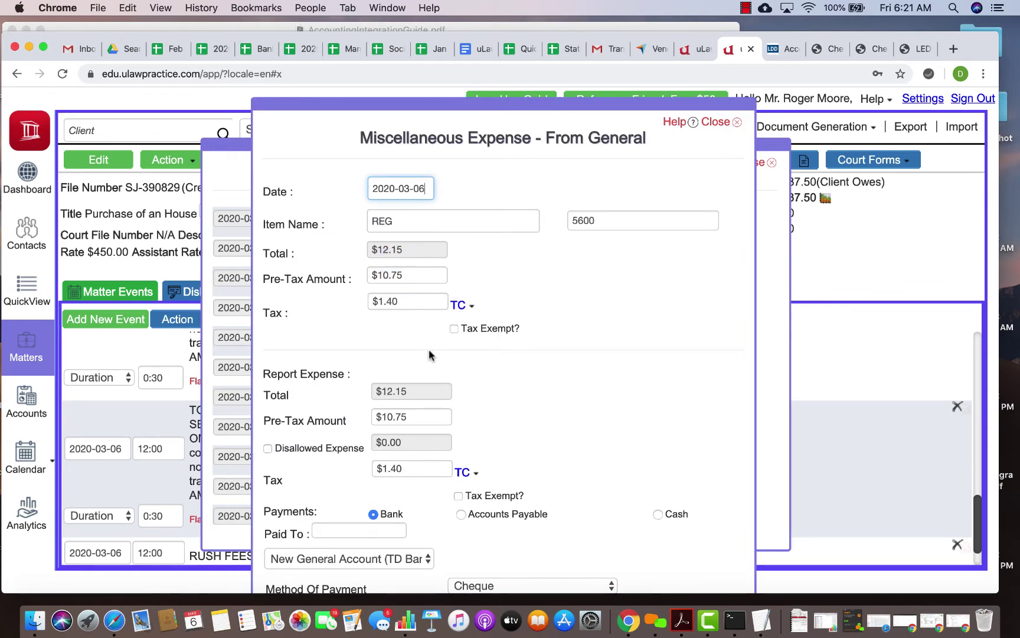
scroll(428, 351, "down", 3)
scroll(429, 353, "down", 2)
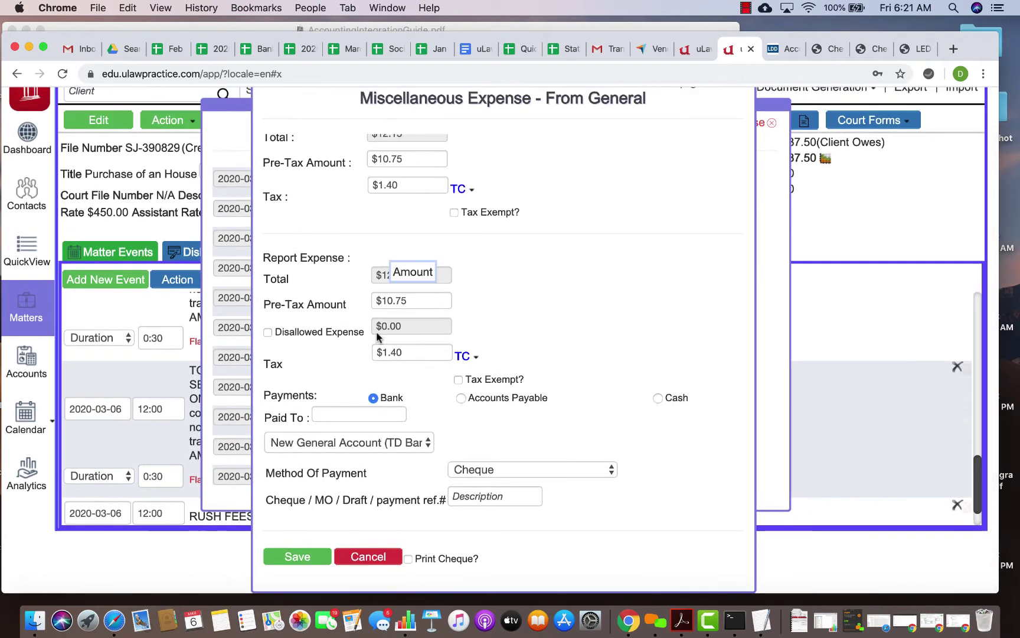
left_click(361, 446)
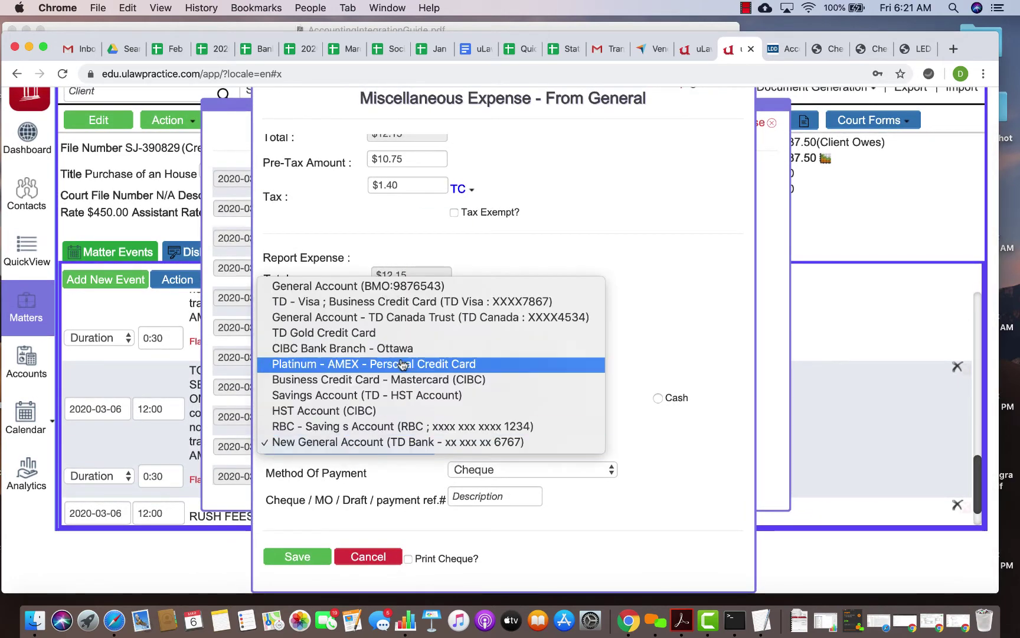
left_click(340, 293)
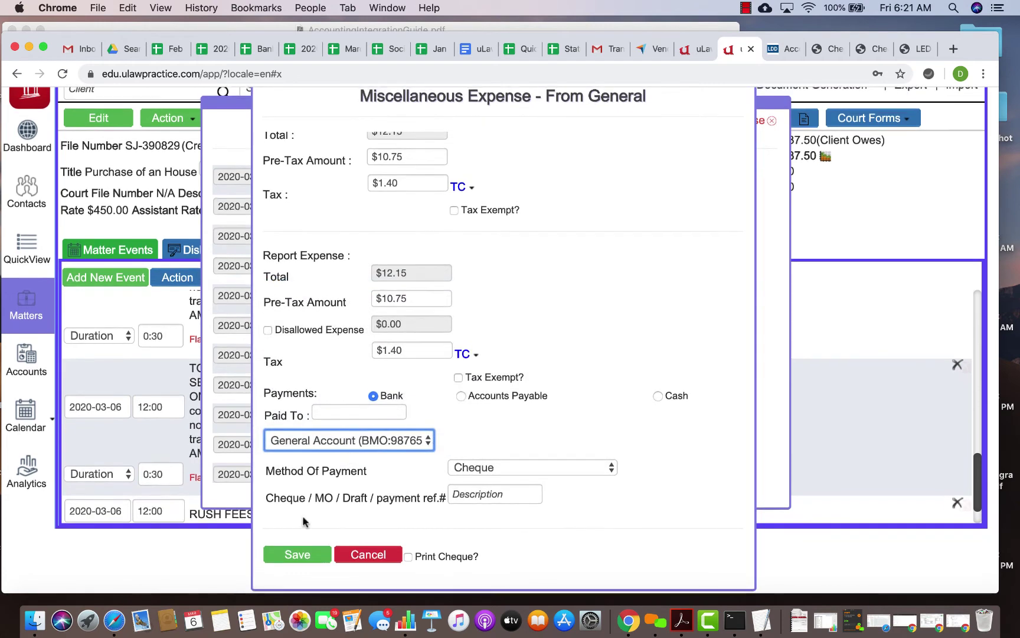
left_click(500, 469)
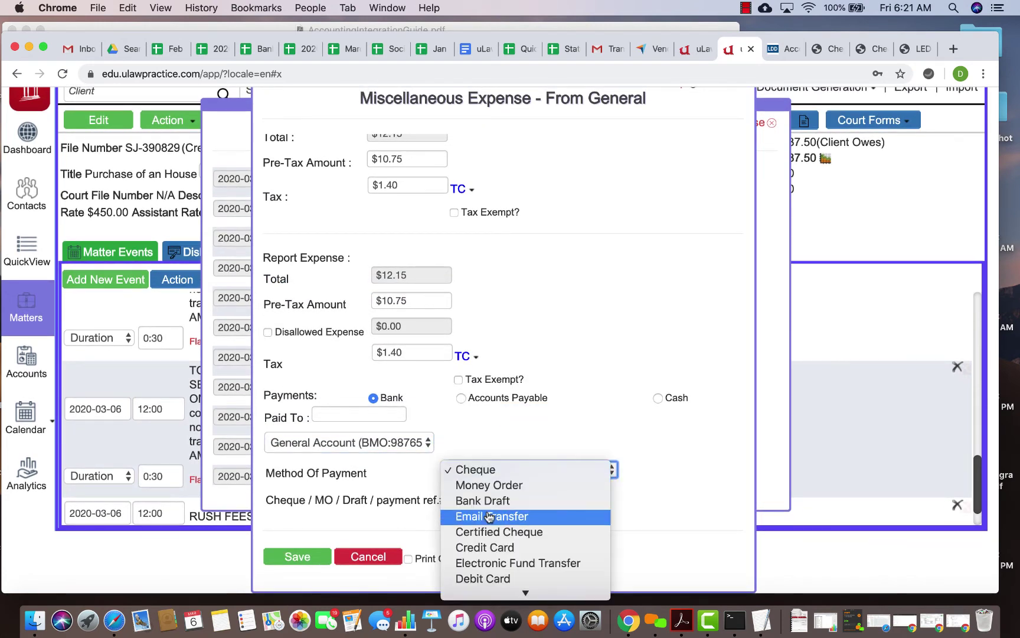
left_click(473, 517)
left_click(289, 557)
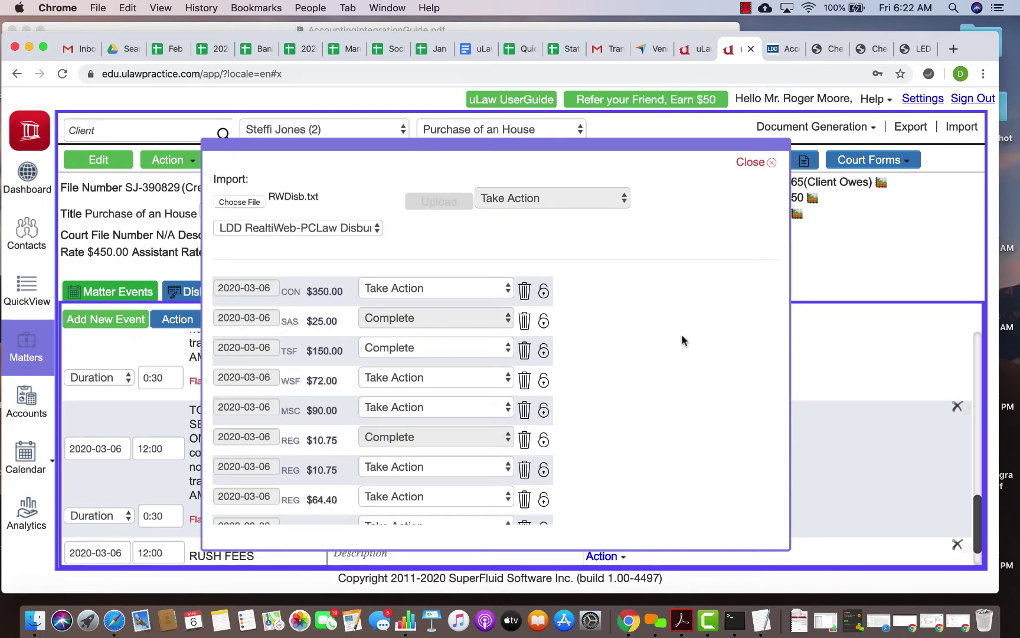
Pay the TSF $150.00 disbursement from General, saving it as a TD Bank cheque expense.
double_click(289, 352)
left_click(458, 349)
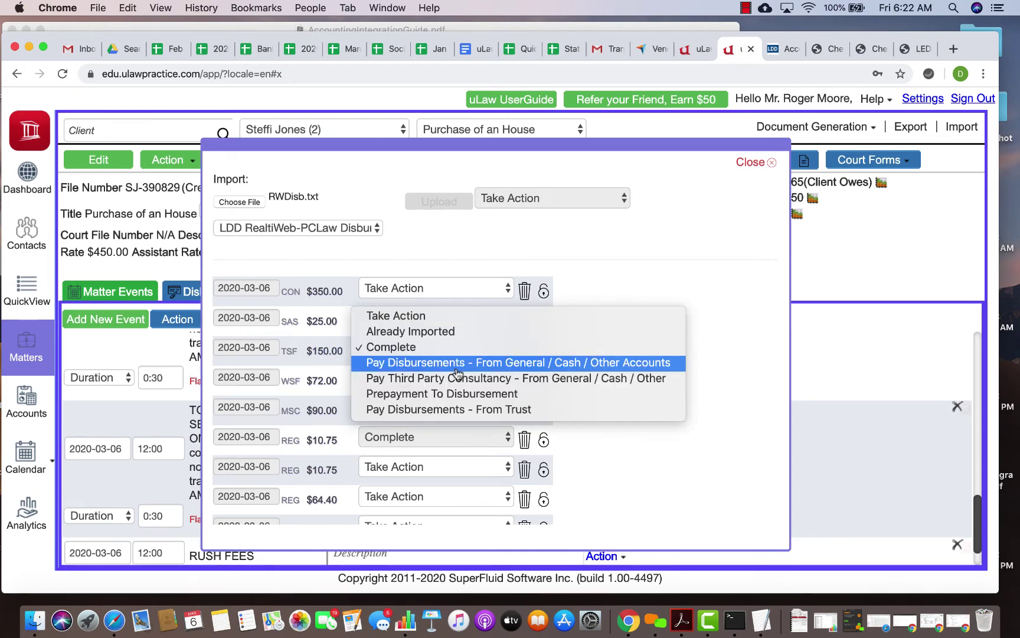
left_click(457, 367)
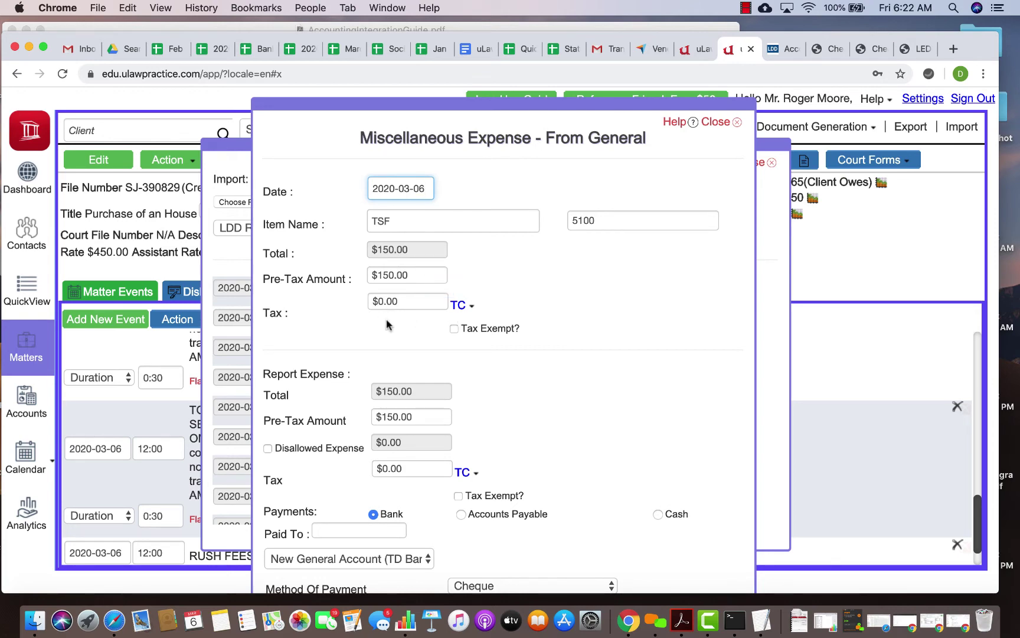
scroll(447, 343, "down", 3)
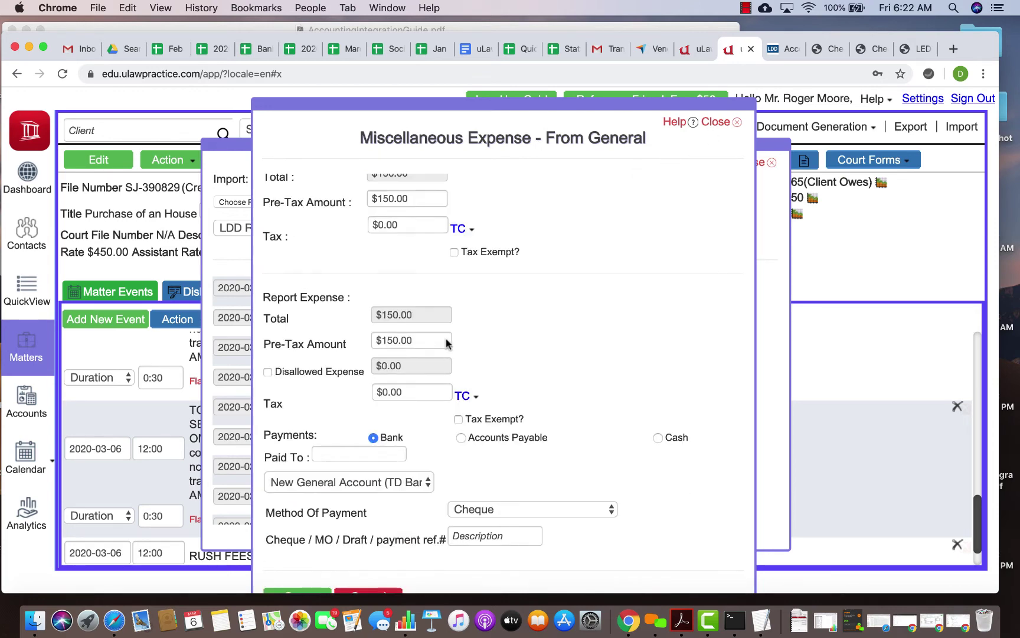
scroll(287, 549, "down", 2)
left_click(296, 553)
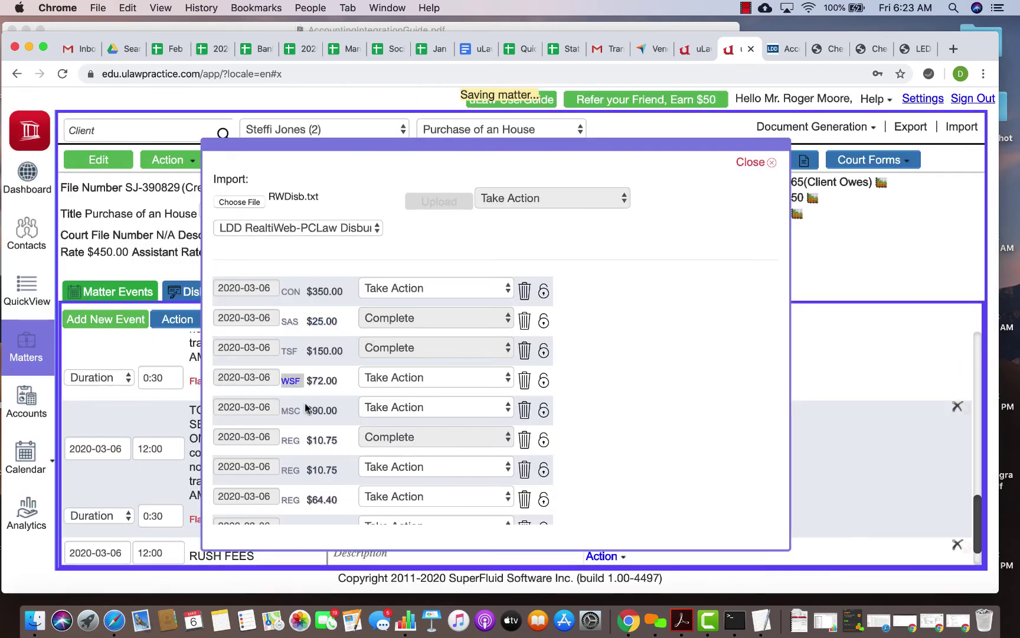
left_click(317, 413)
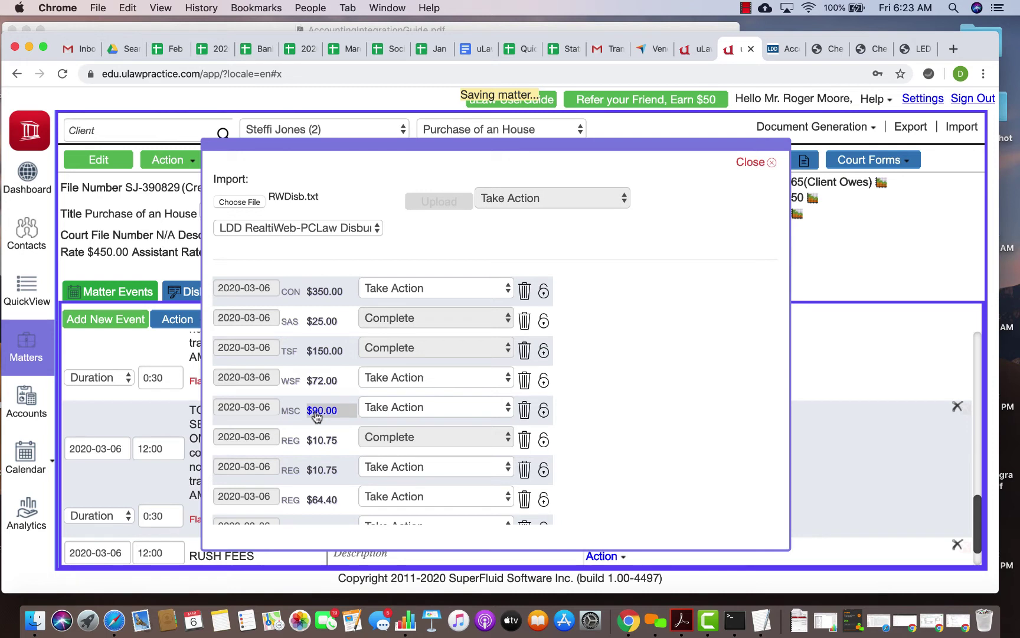
Pay the WSF $72.00 disbursement from the TD Bank general account by cheque.
left_click(394, 387)
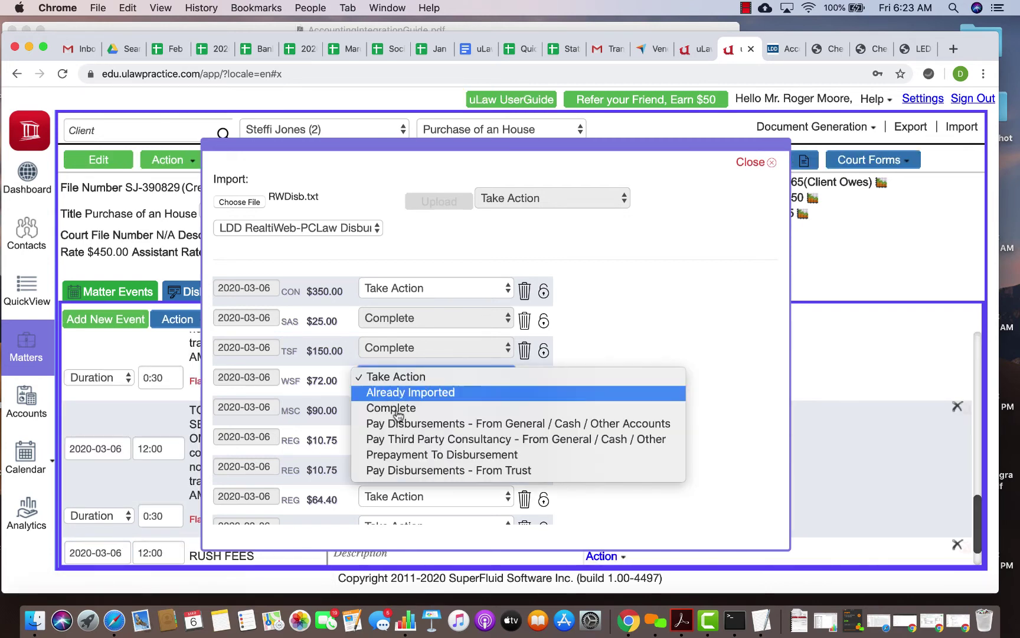
left_click(463, 424)
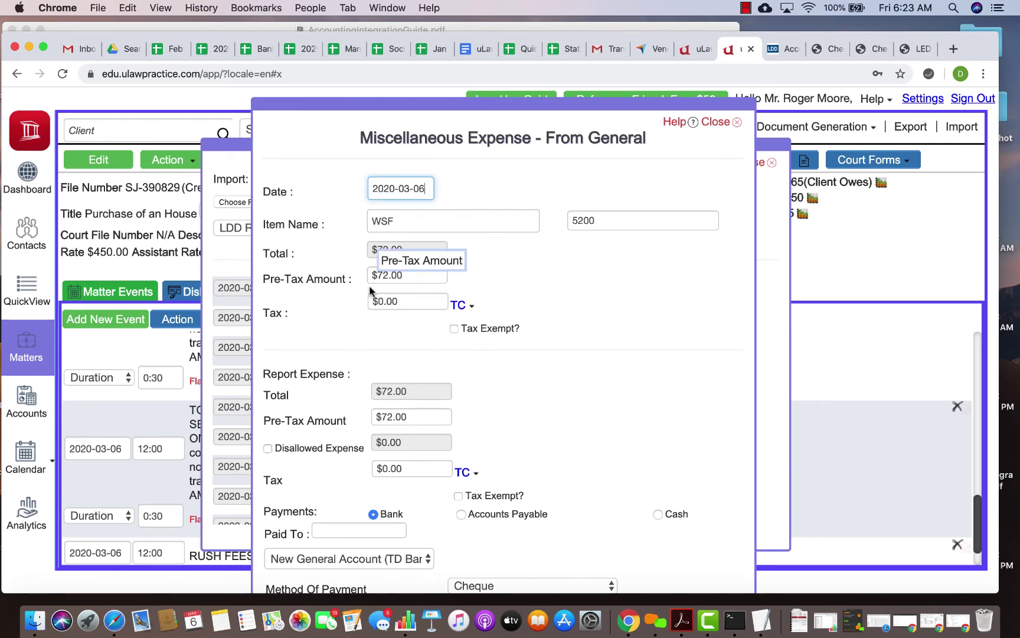
scroll(380, 387, "down", 5)
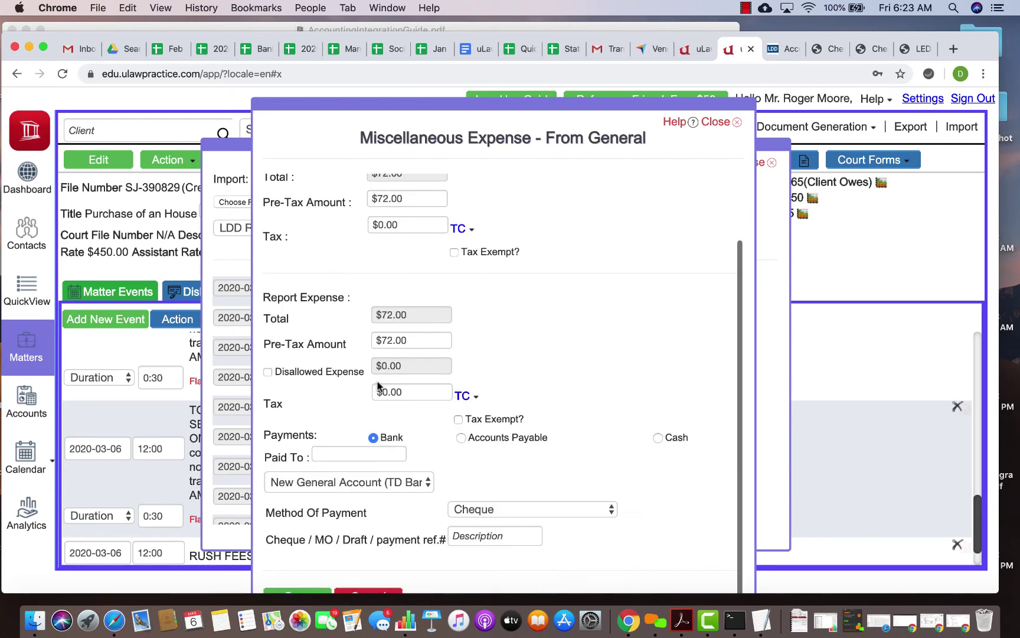
left_click(295, 555)
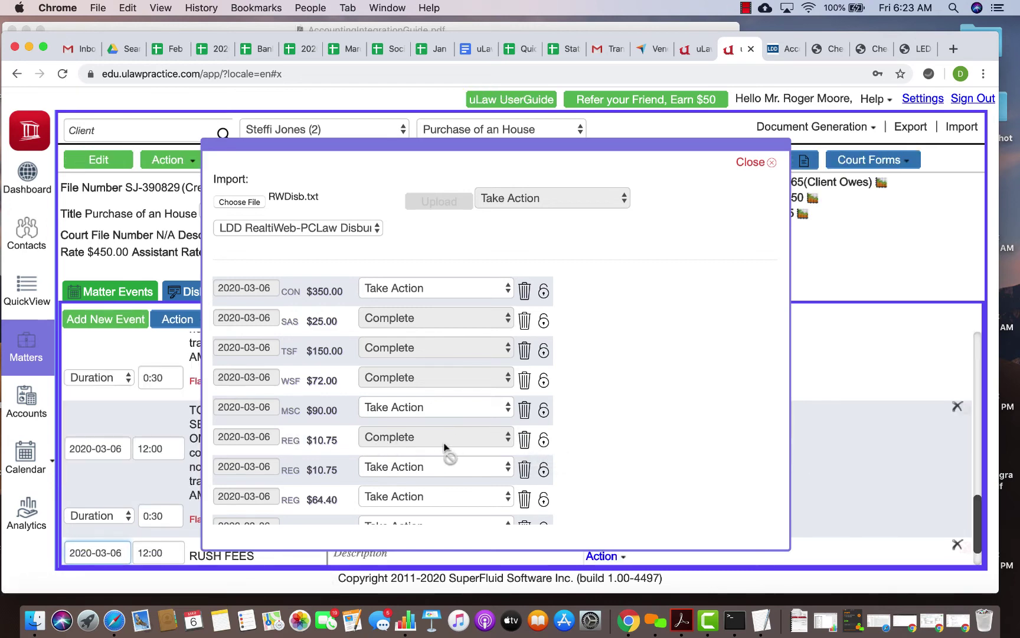
Mark the CON $350.00 line as Already Imported.
left_click(440, 292)
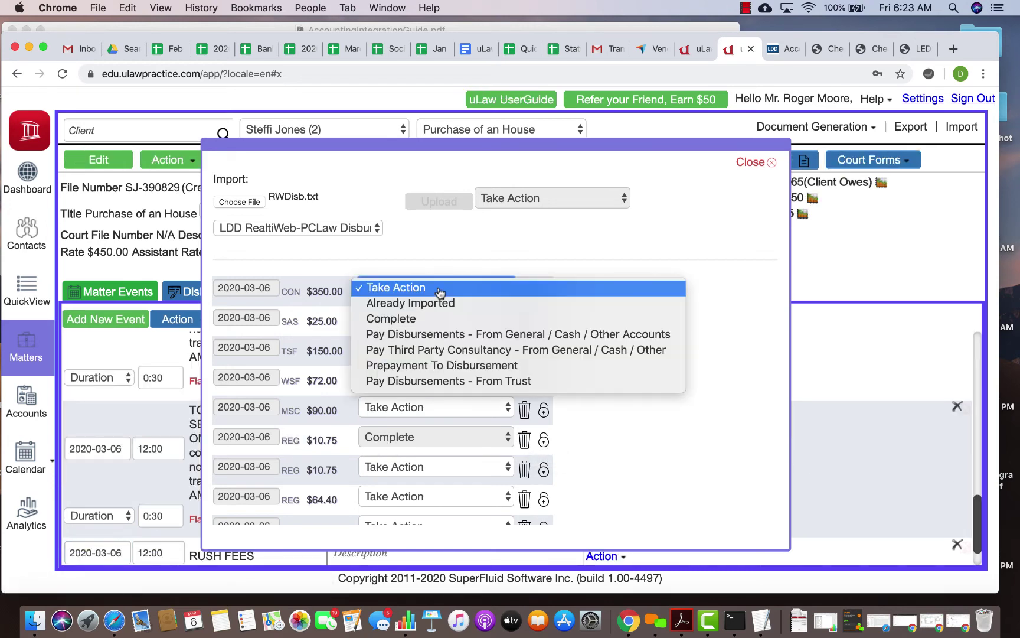
left_click(429, 304)
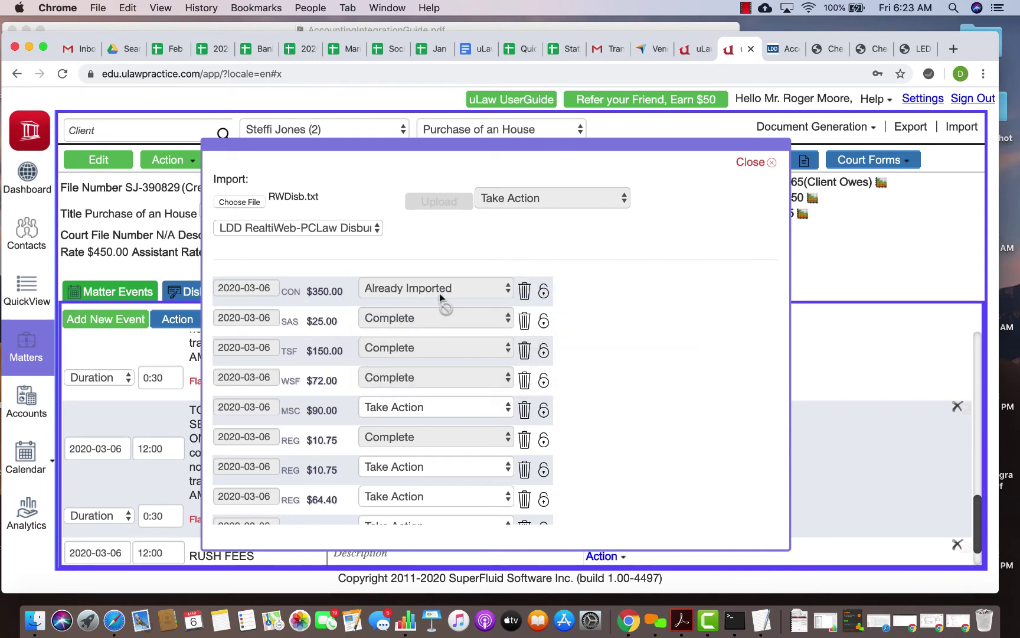
left_click(544, 293)
left_click(445, 290)
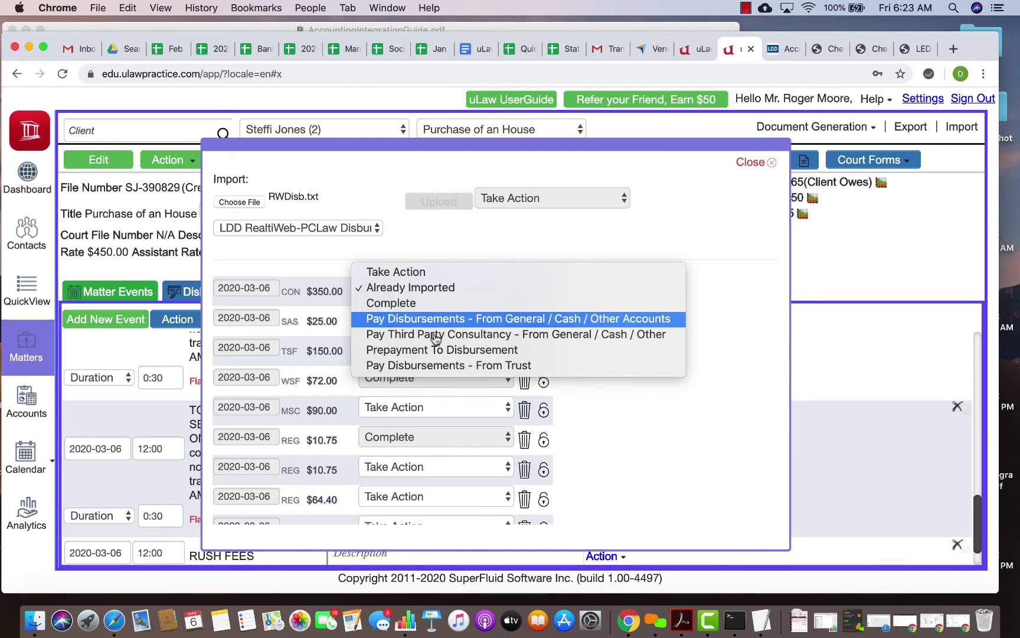
left_click(519, 288)
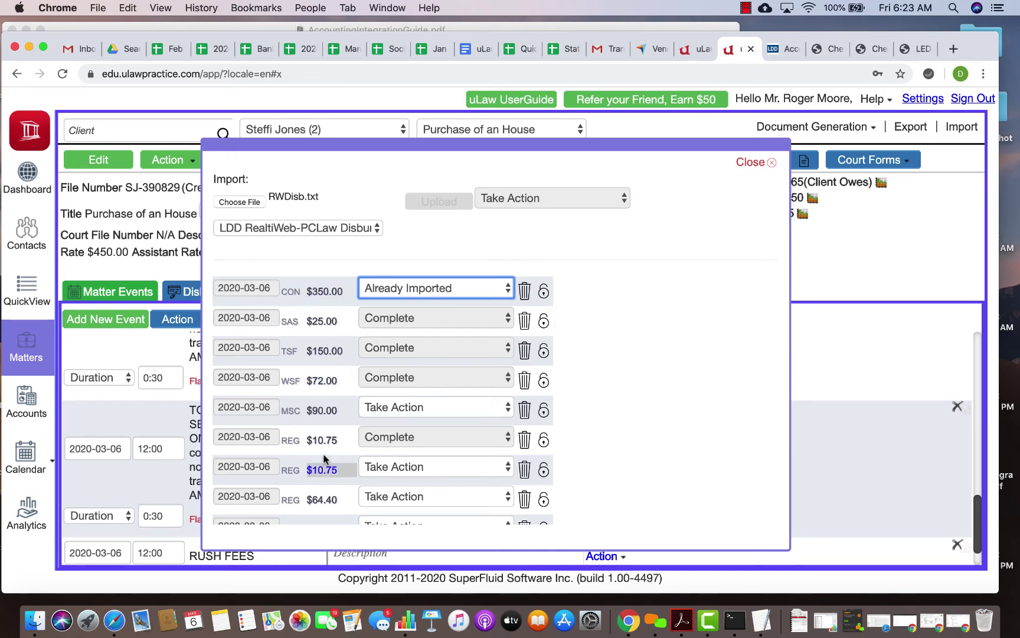
scroll(355, 442, "down", 5)
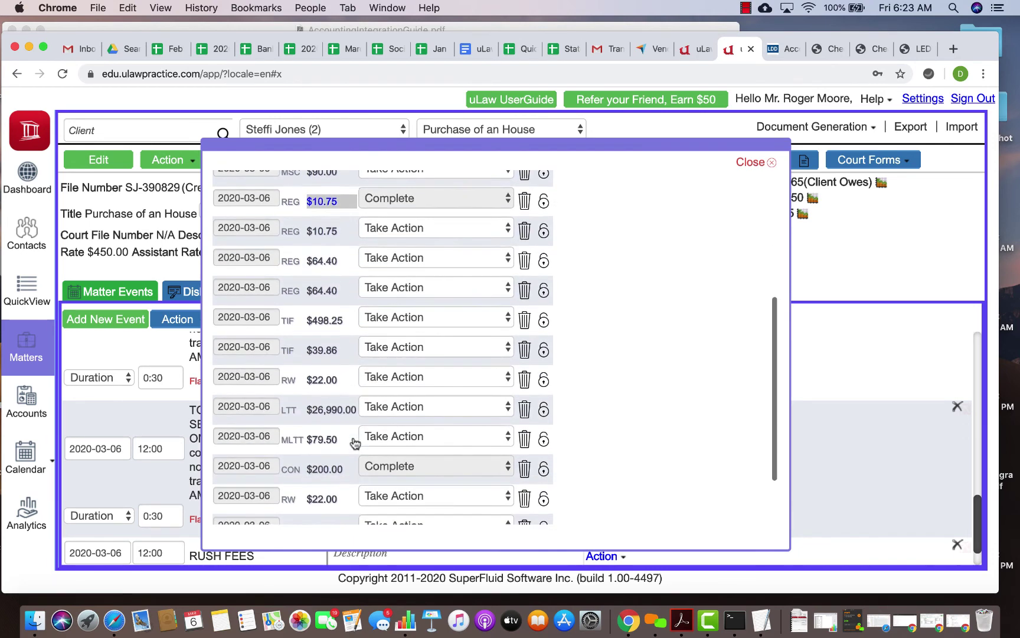
scroll(354, 442, "up", 6)
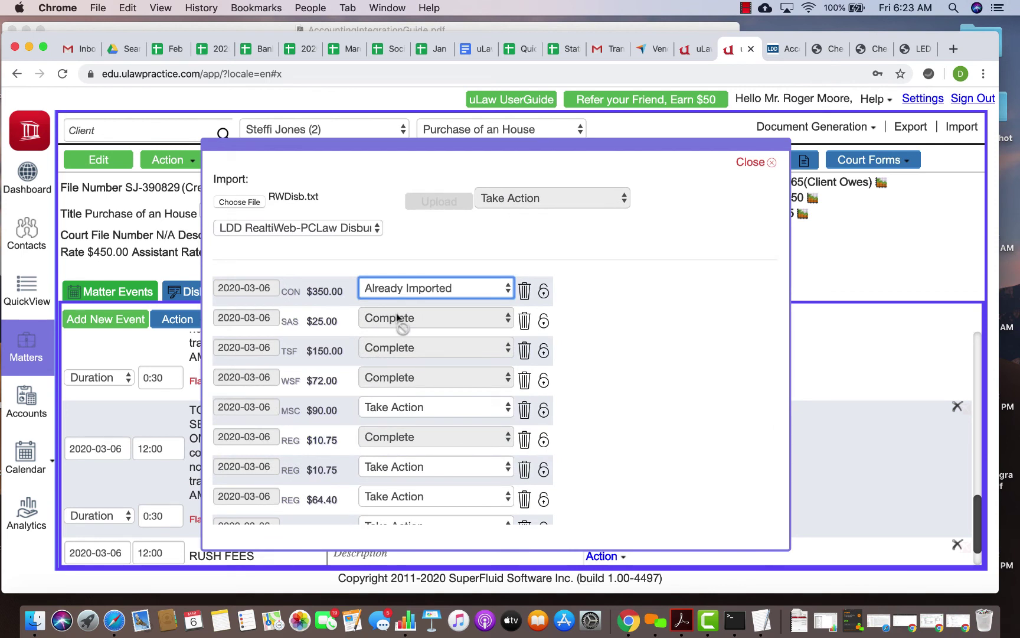
Reopen Import with the LDD RealtiWeb-PCLaw Disbursement format, then view the Accounting Integration Guide PDF in Chrome.
left_click(751, 162)
left_click(961, 127)
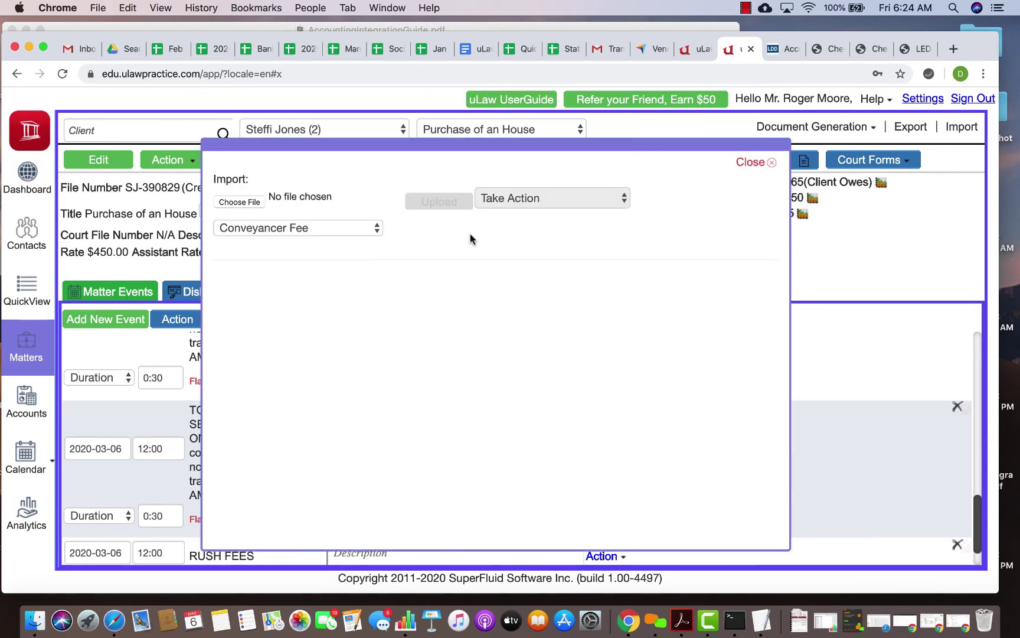
left_click(253, 231)
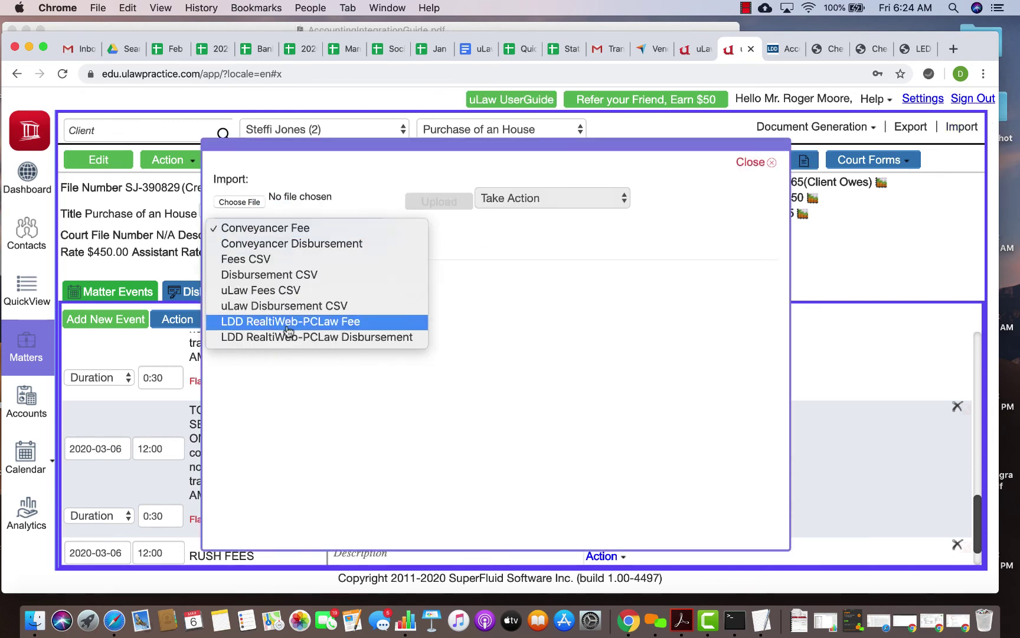
left_click(369, 337)
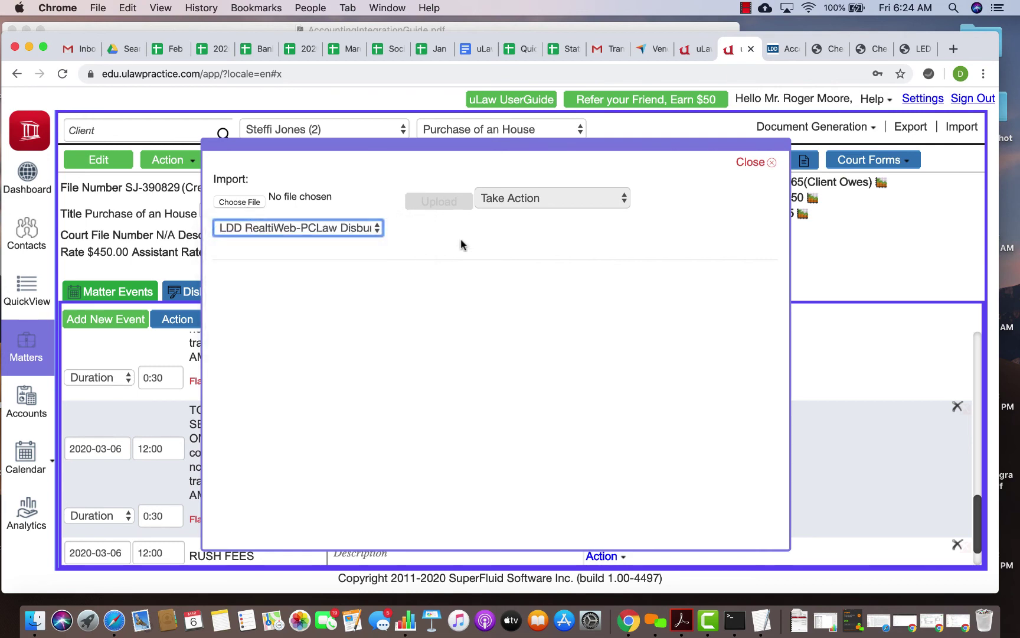
left_click(183, 26)
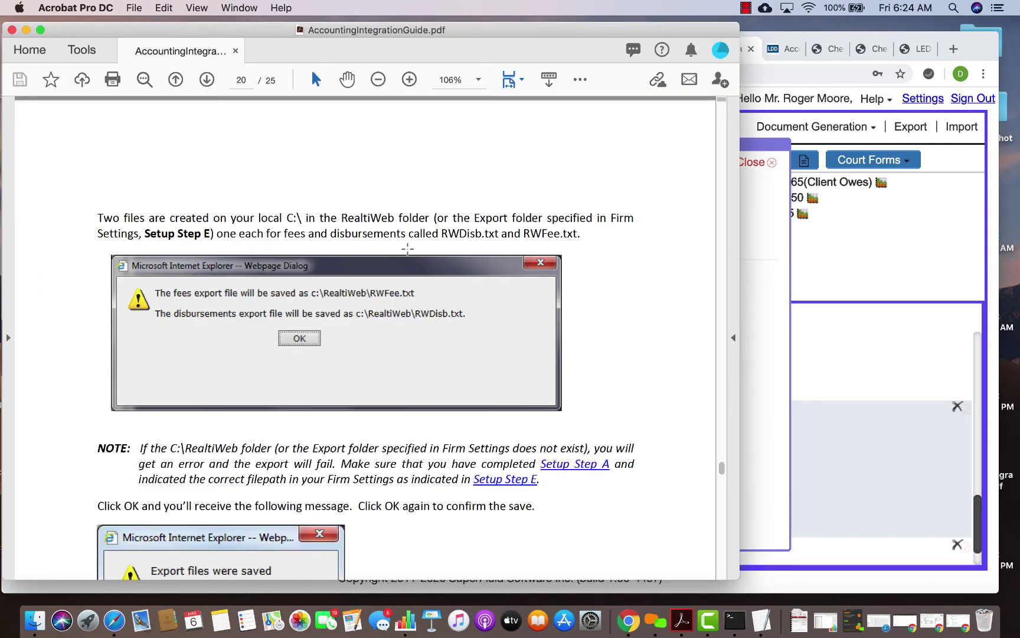
left_click(784, 50)
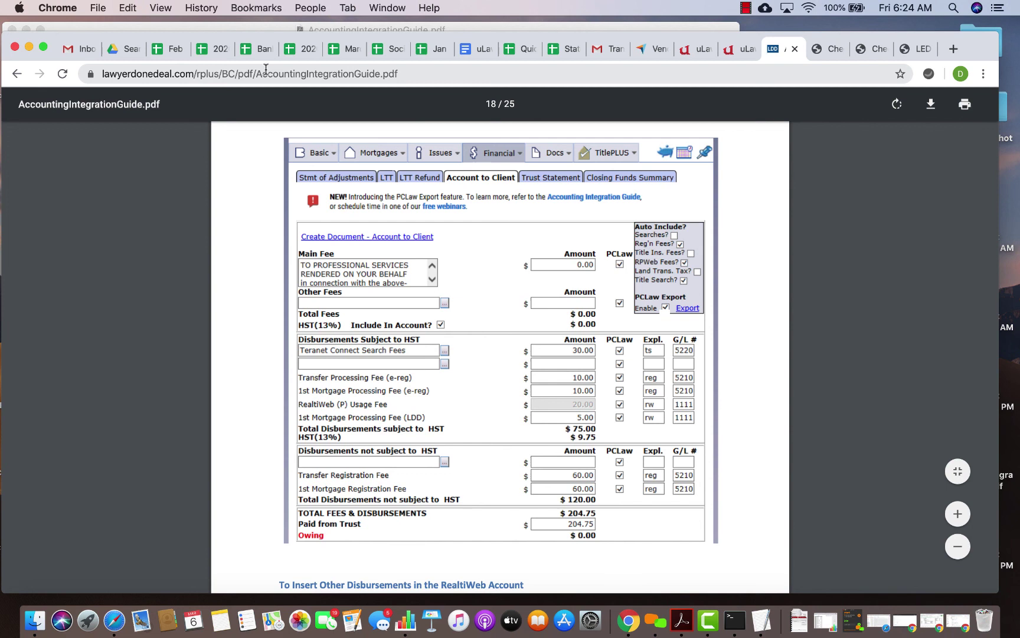
left_click(248, 72)
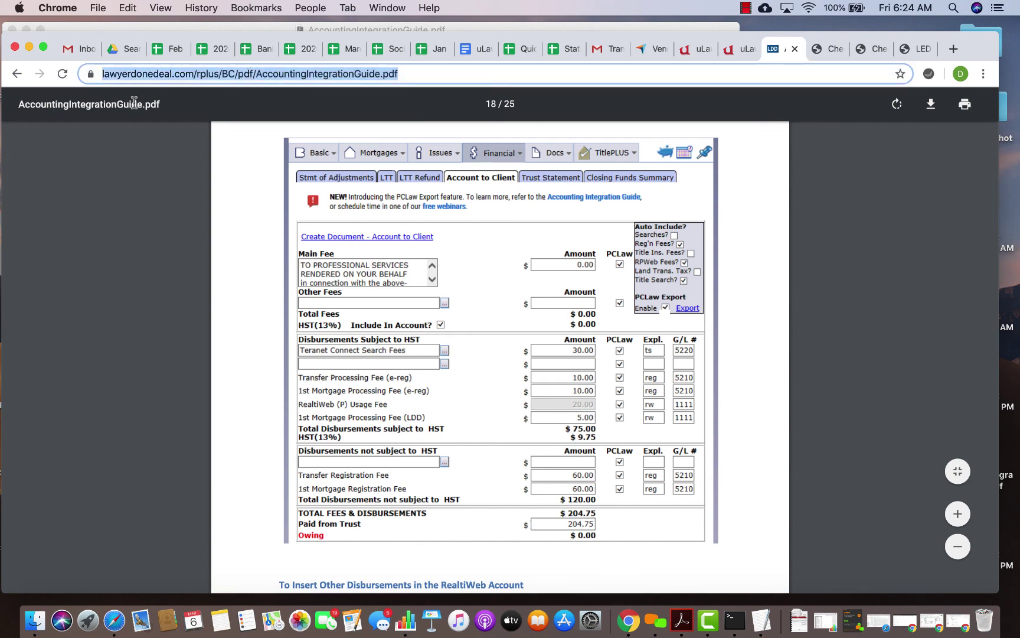